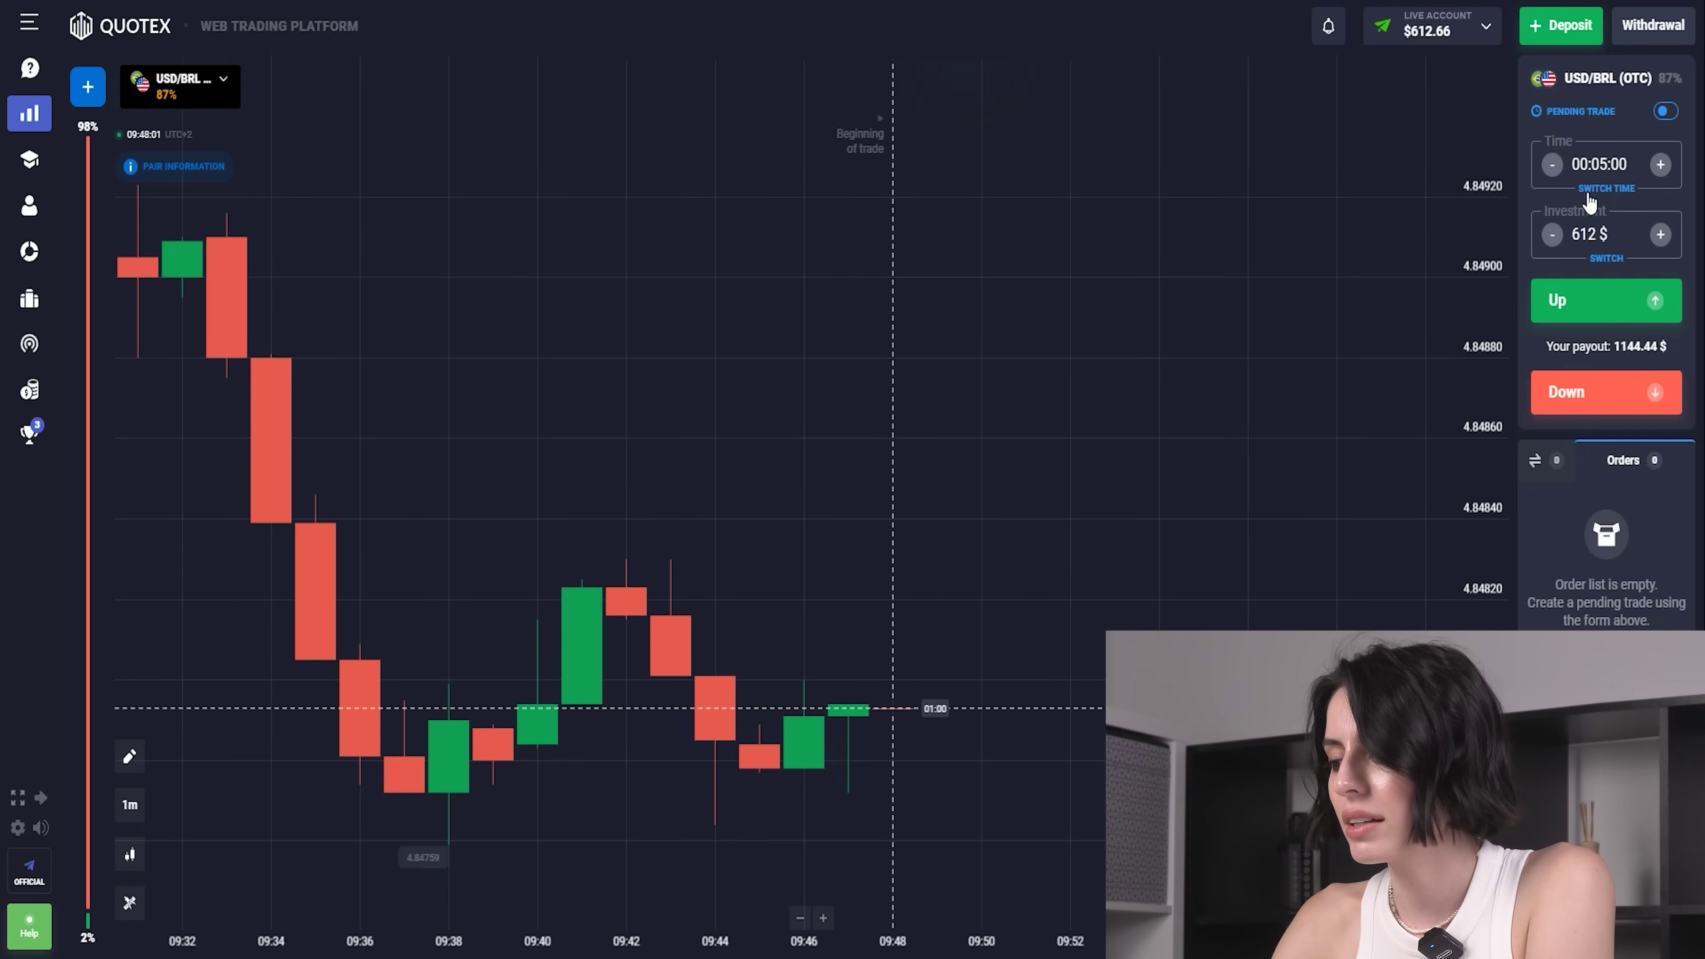
Step: Set the trade duration to 00:01:00
{"action": "left_click", "coordinate": [1617, 169]}
{"action": "left_click", "coordinate": [1587, 235]}
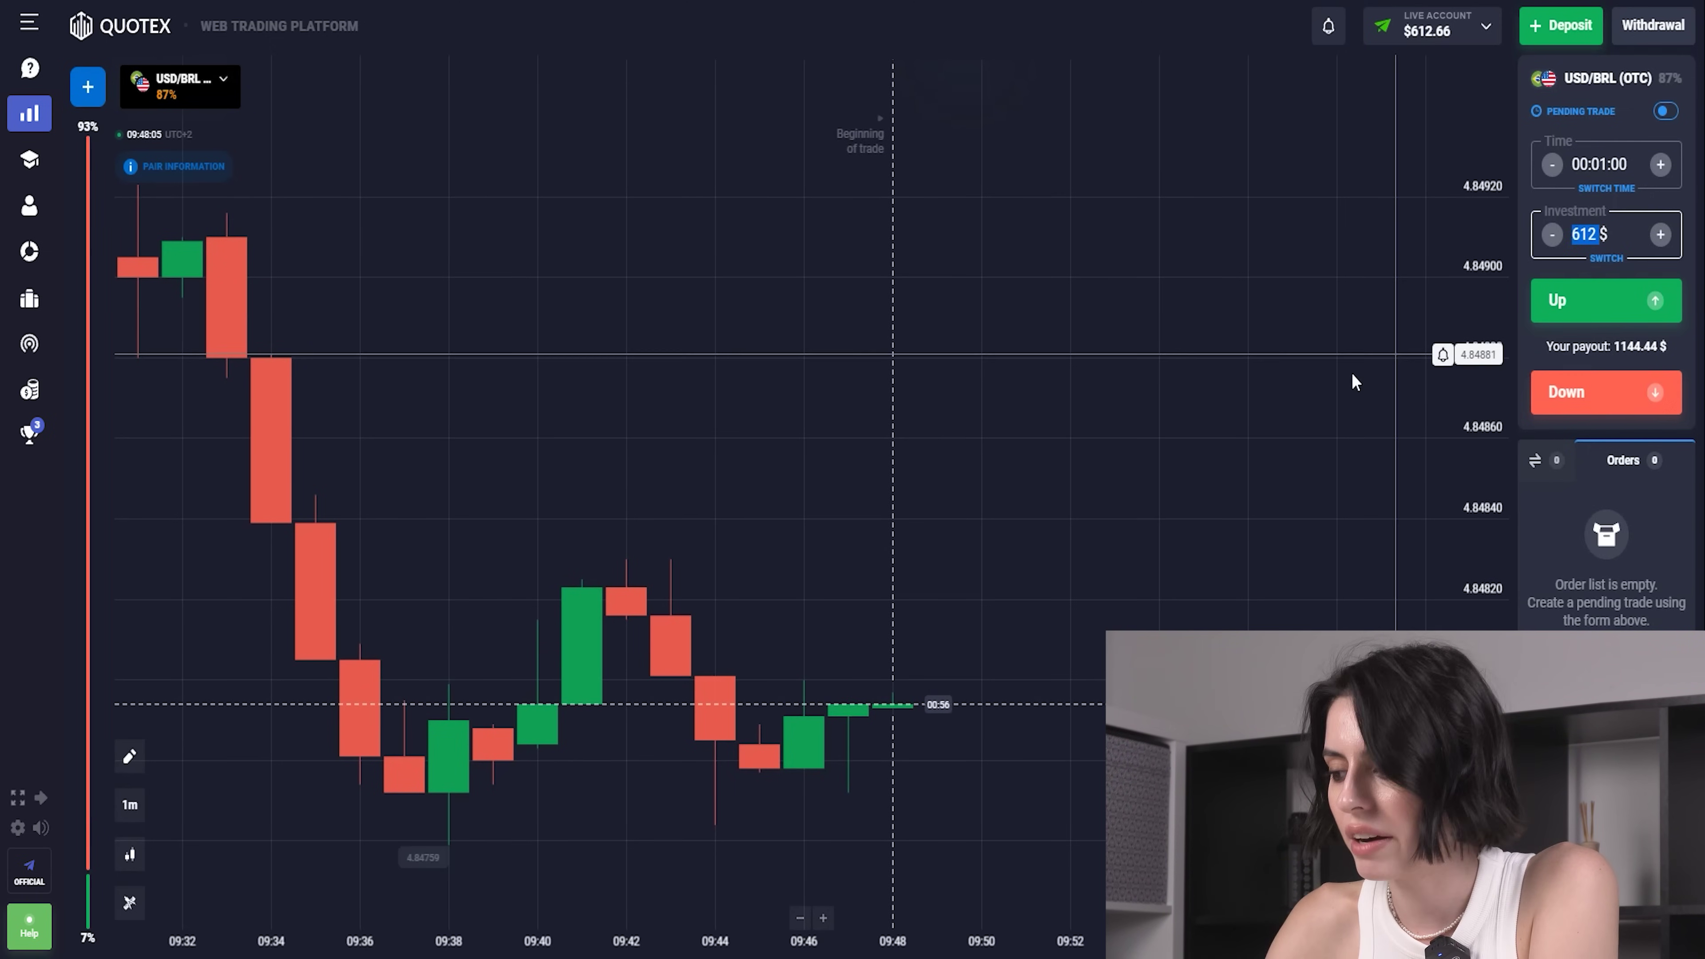
{"action": "left_click", "coordinate": [1217, 453]}
Step: Add the Awesome Oscillator indicator with opacity 70
{"action": "left_click", "coordinate": [129, 902]}
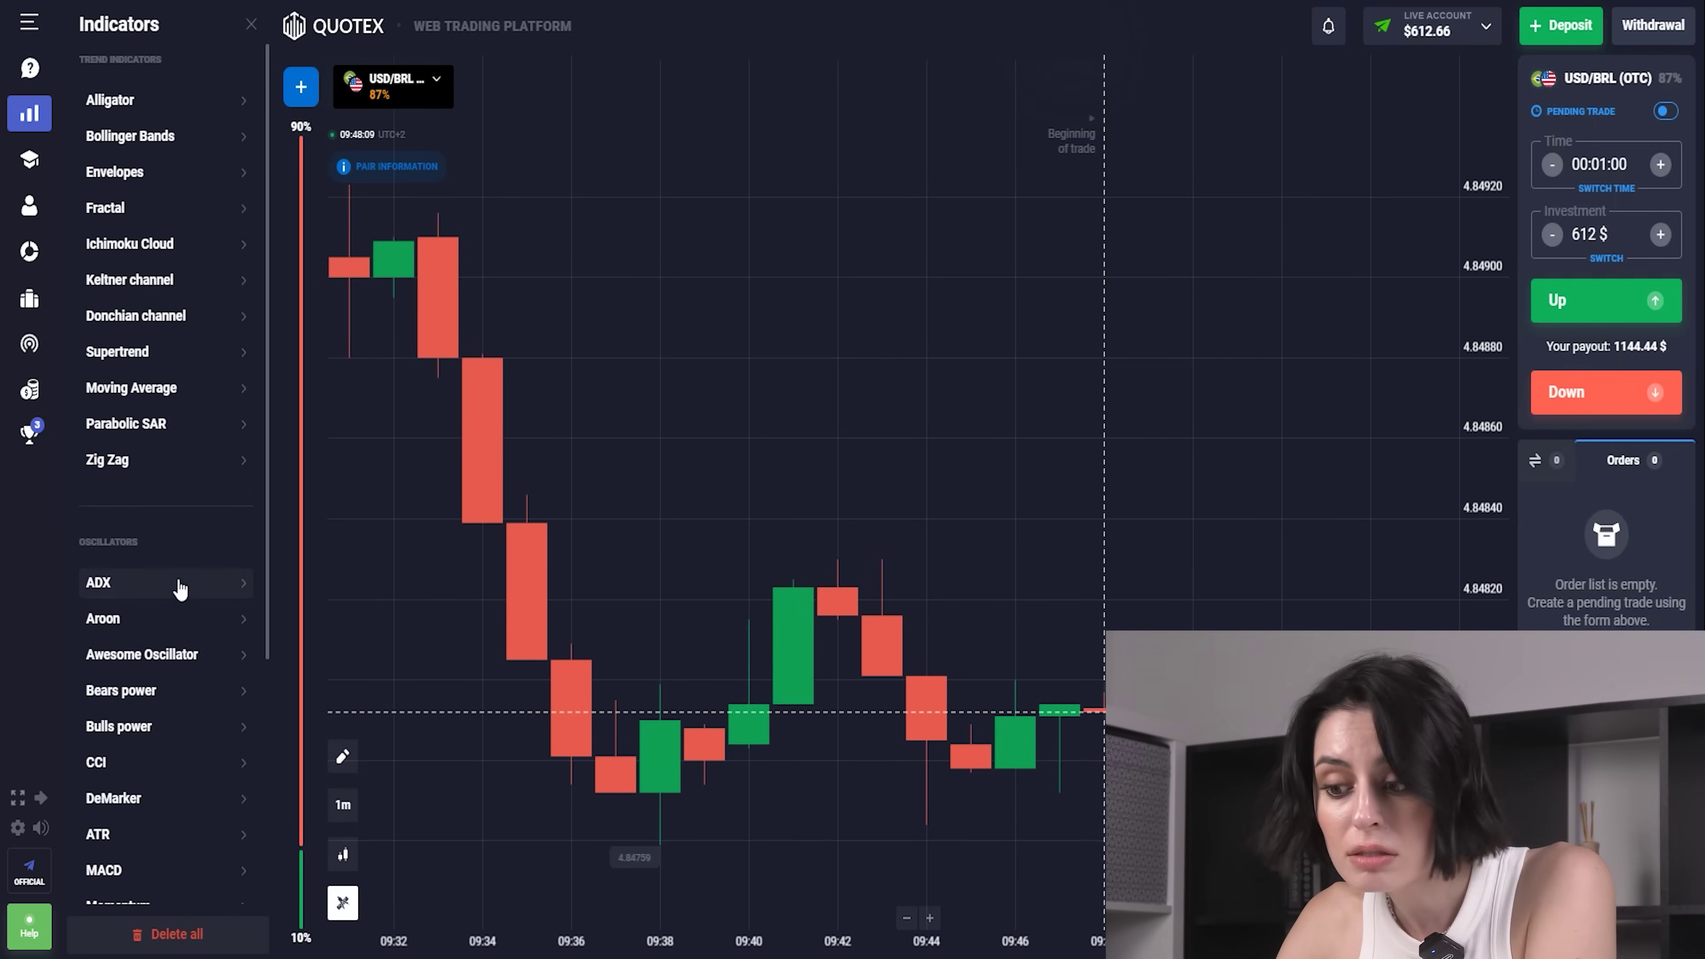
{"action": "left_click", "coordinate": [194, 654]}
{"action": "double_click", "coordinate": [172, 275]}
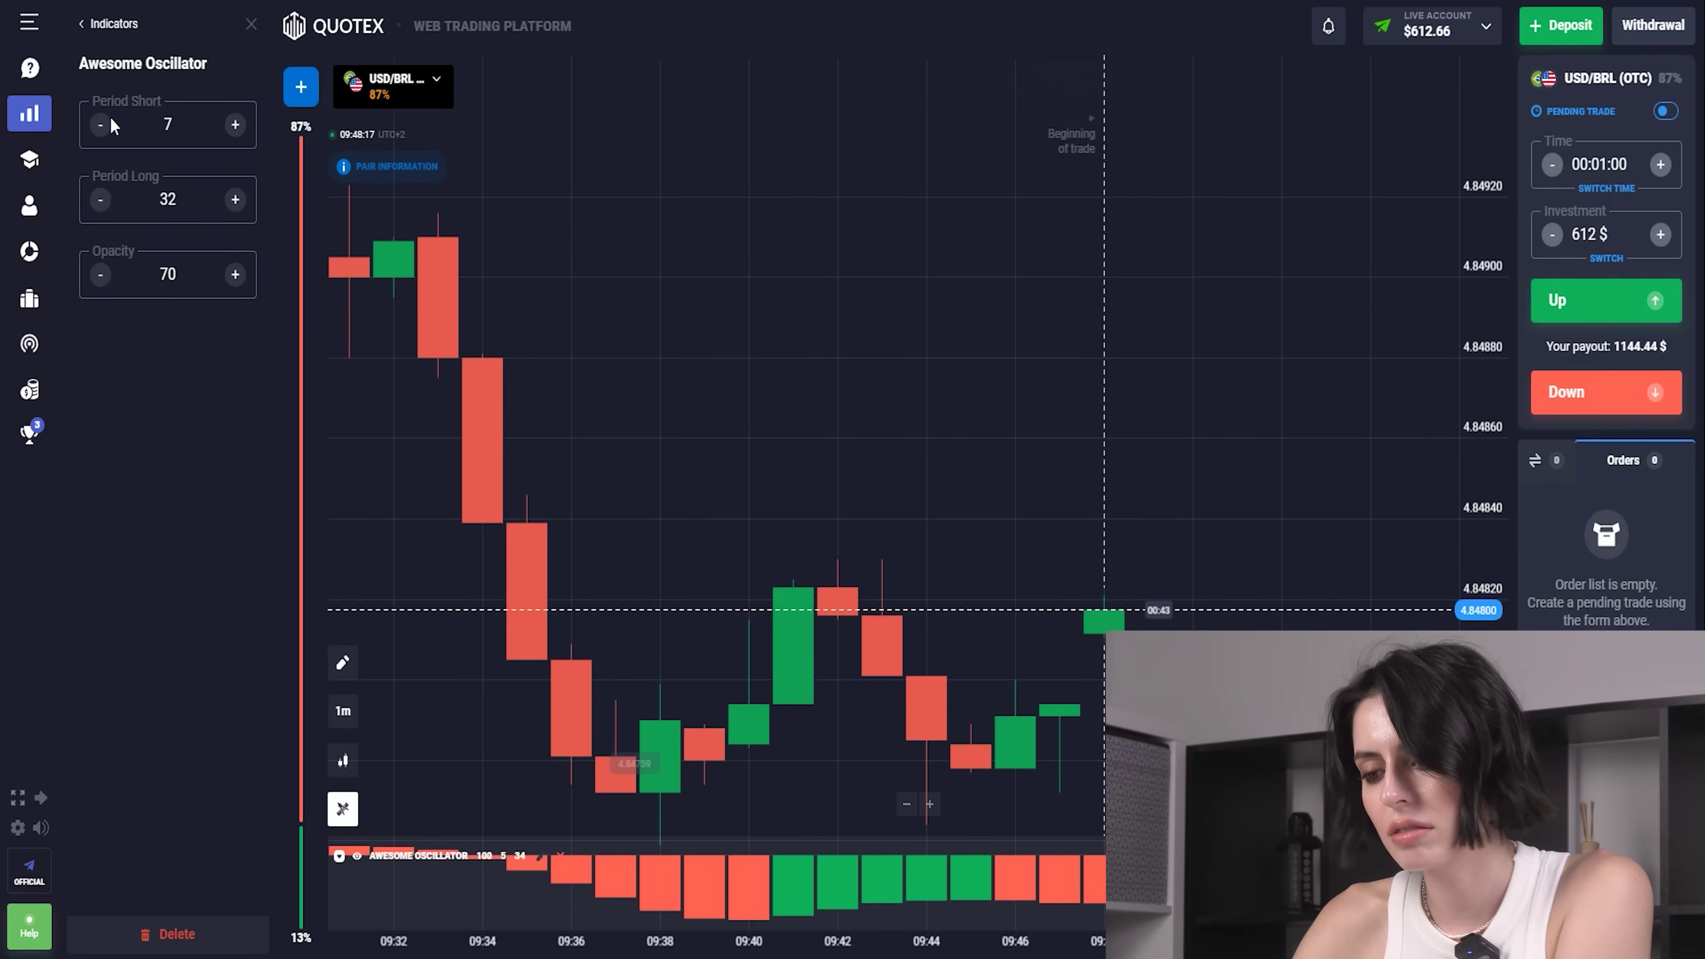
{"action": "left_click", "coordinate": [112, 27]}
Step: Add the Bears Power indicator with period 8 below the chart
{"action": "scroll", "coordinate": [161, 349], "scroll_direction": "down", "scroll_amount": 5}
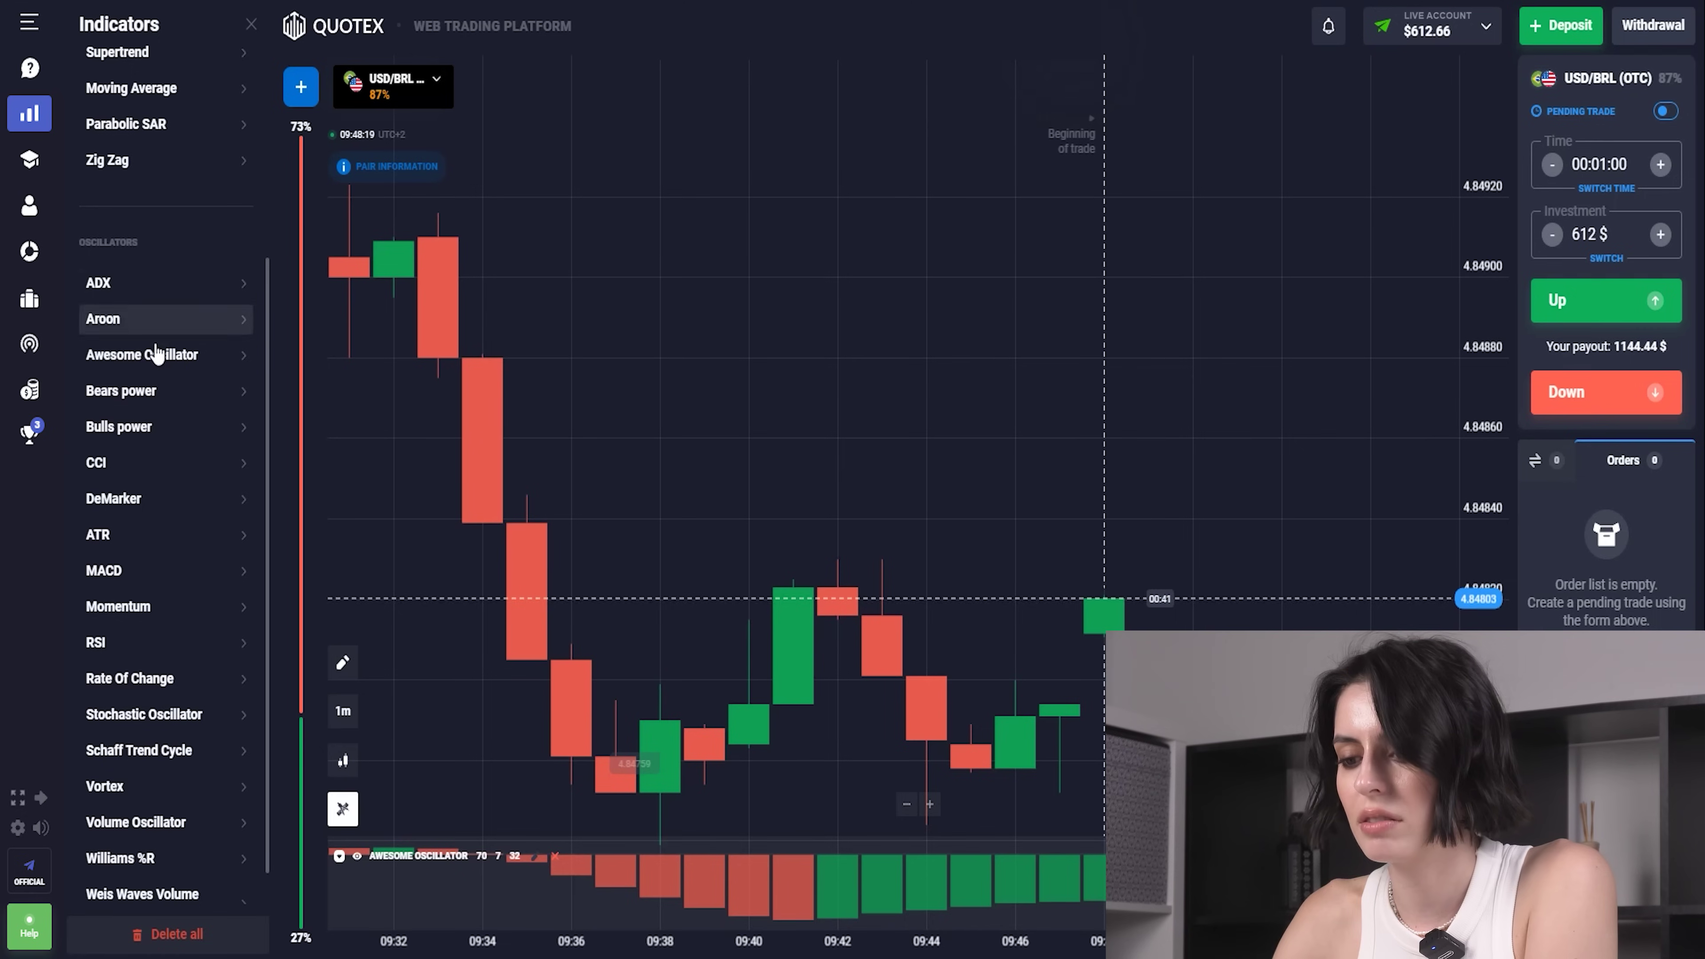
{"action": "left_click", "coordinate": [154, 394]}
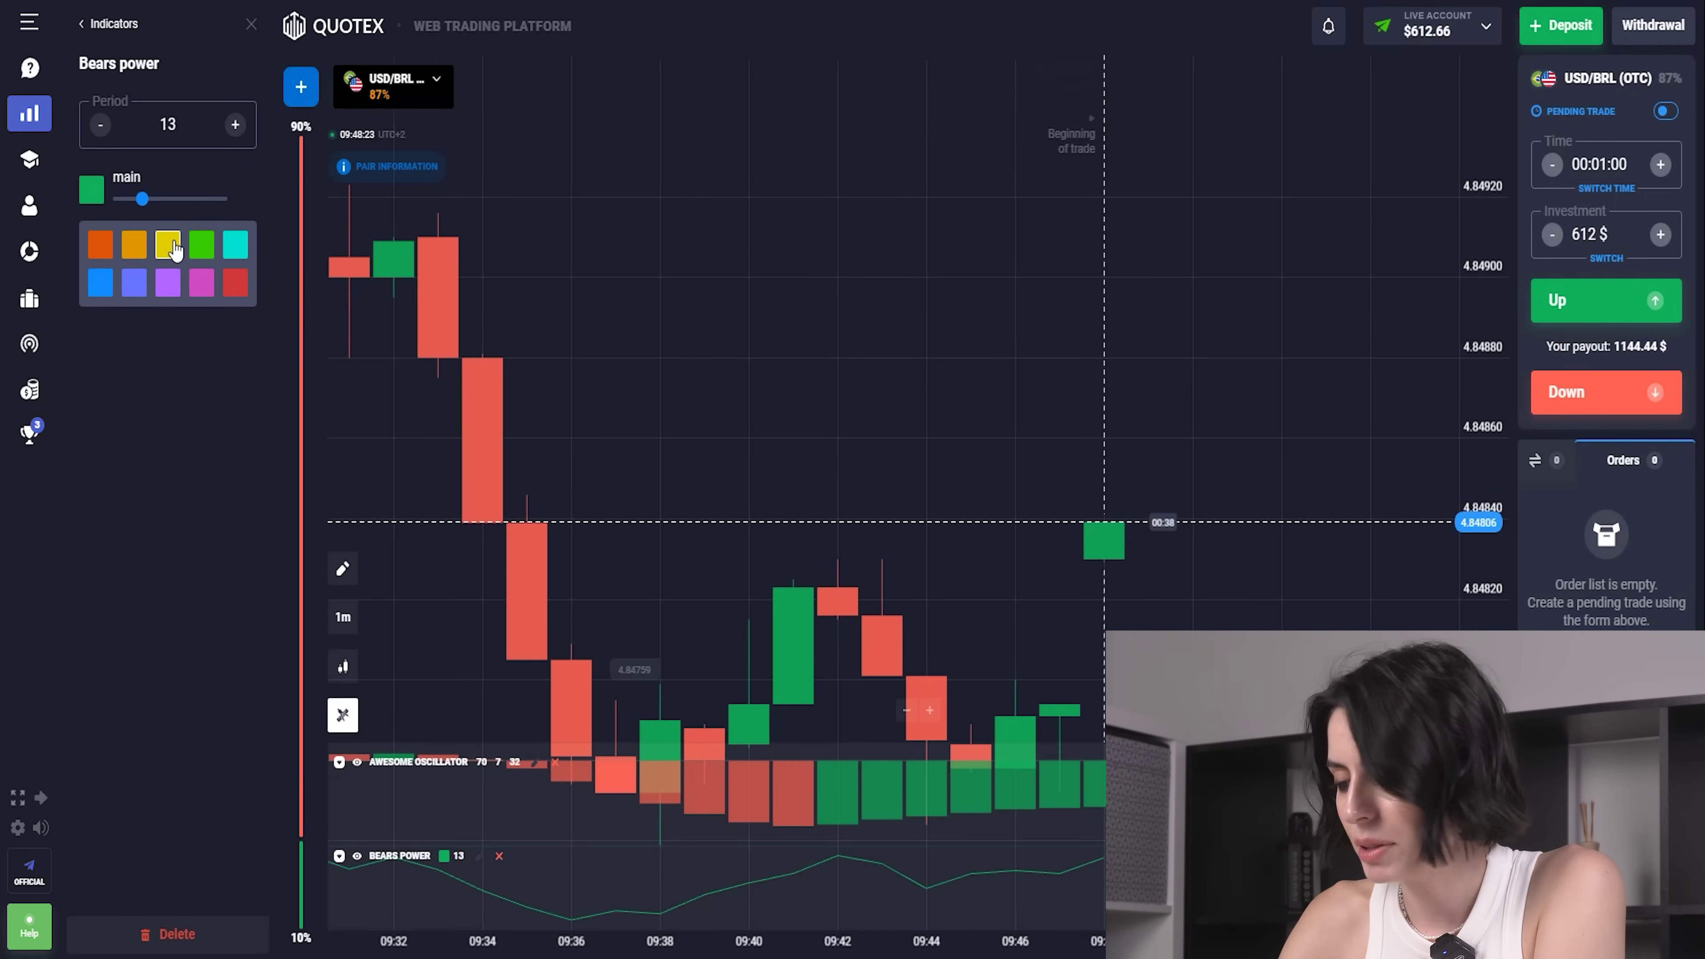
{"action": "left_click", "coordinate": [100, 125]}
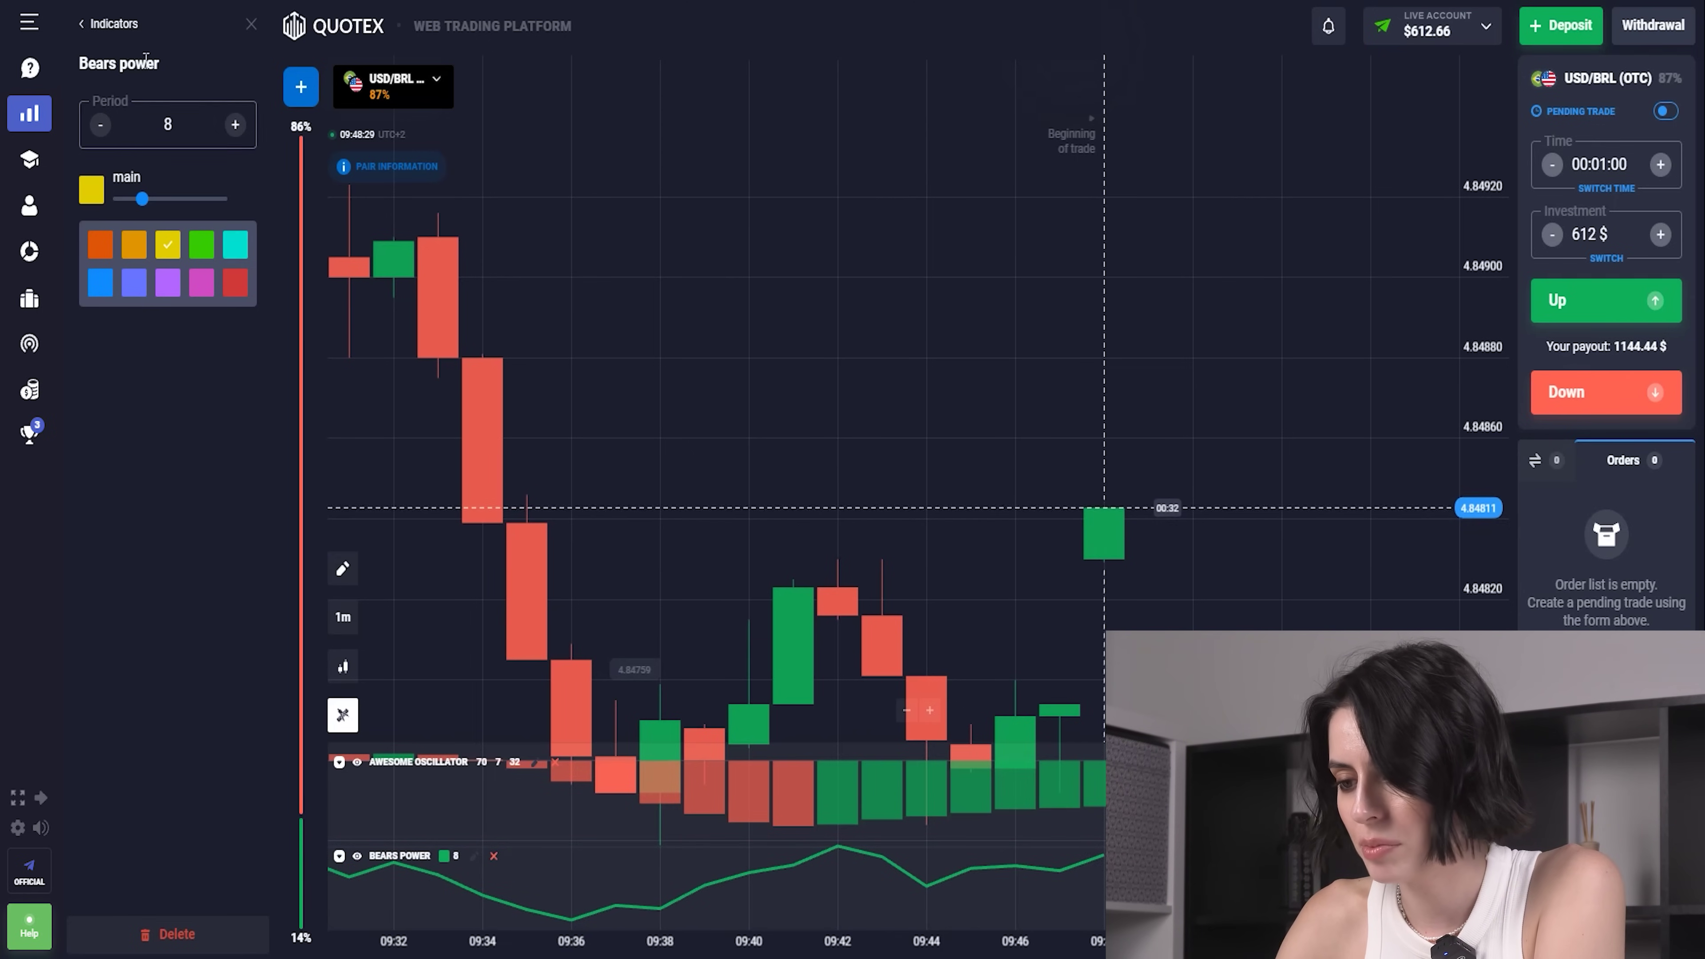
{"action": "left_click", "coordinate": [114, 24]}
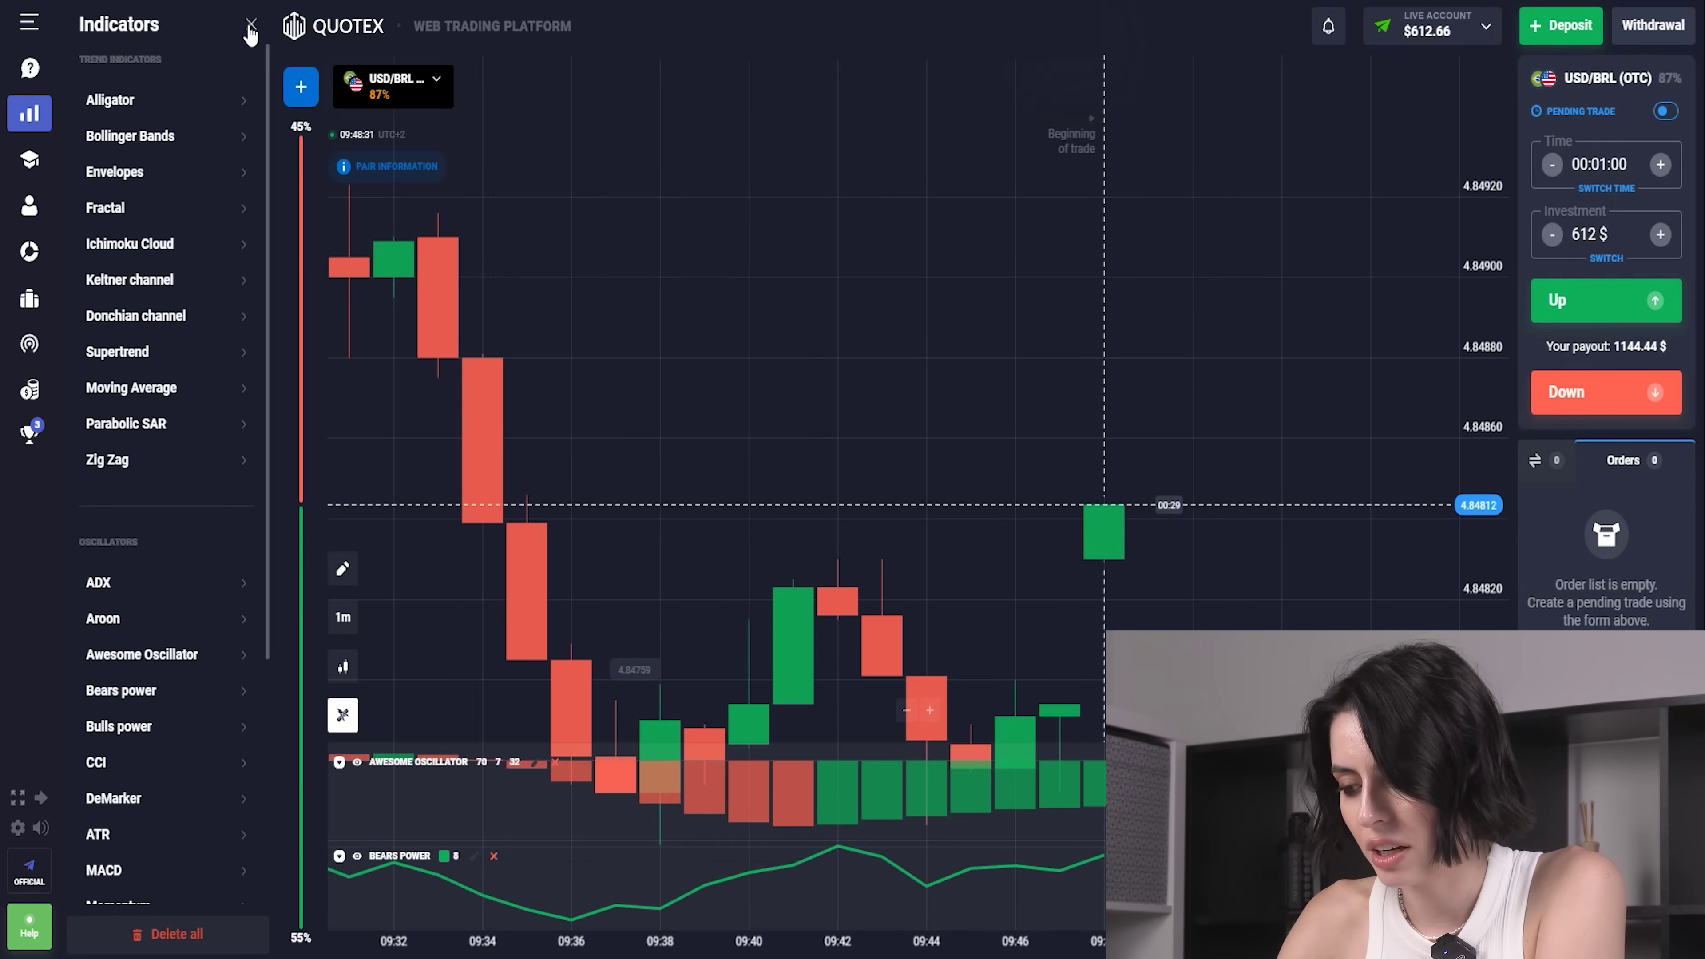
{"action": "left_click", "coordinate": [250, 27]}
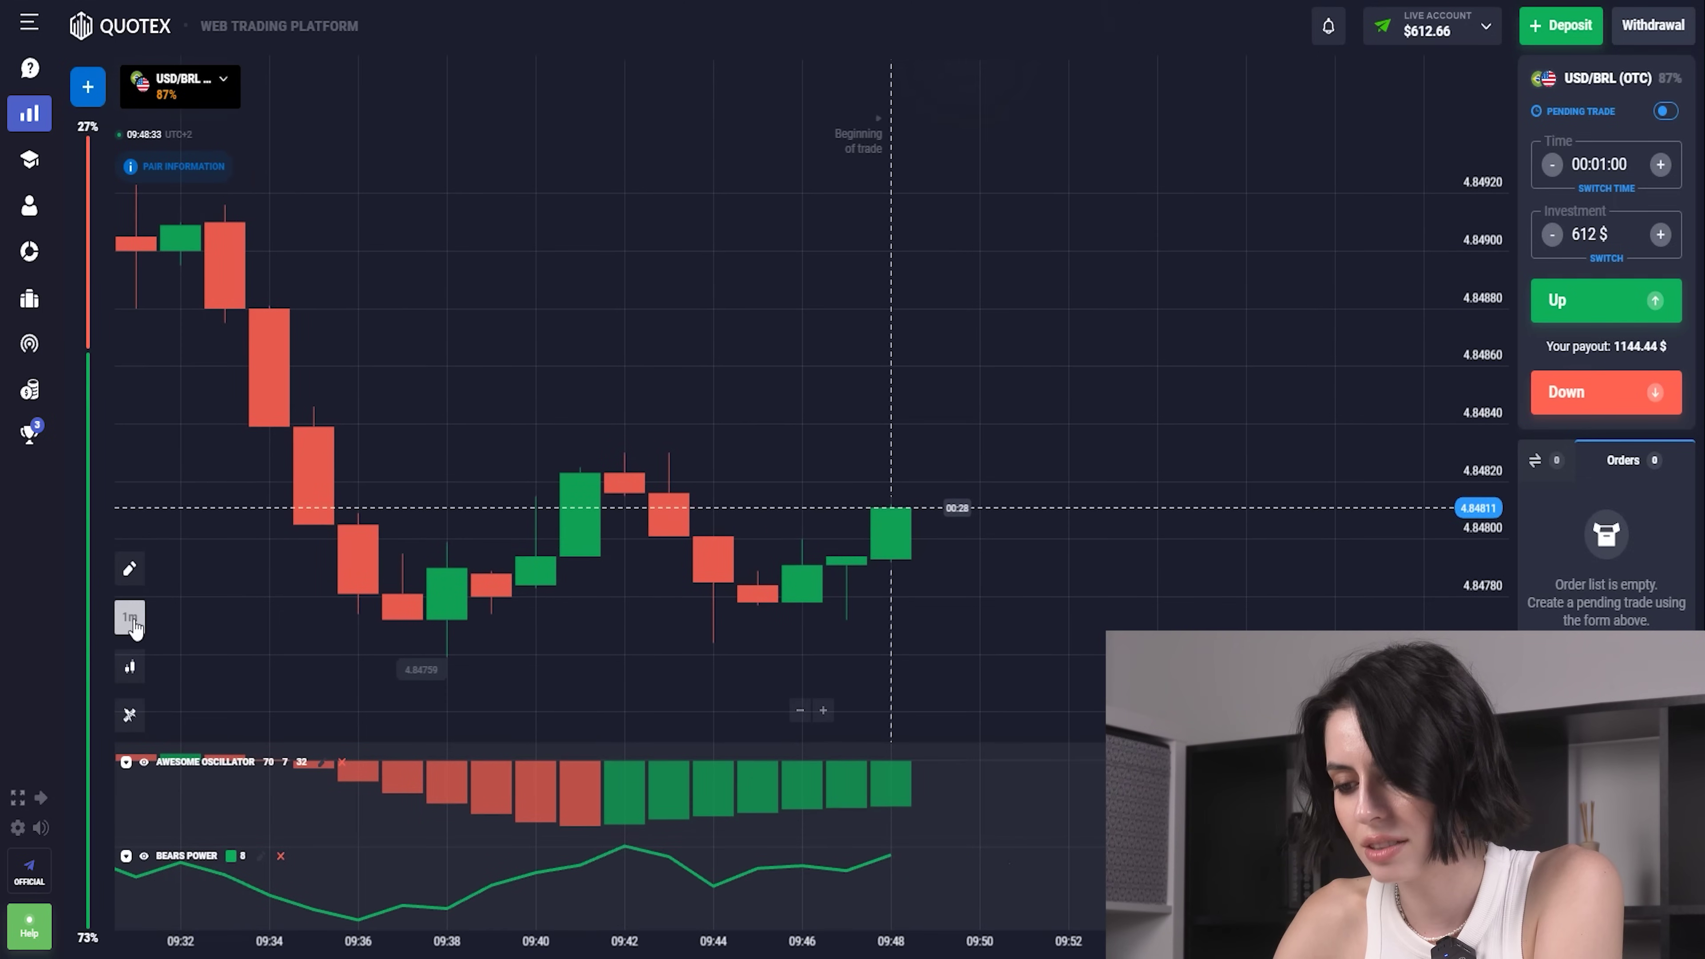
Step: Switch the chart to 10-second candles and open an AUD/JPY (OTC) tab
{"action": "left_click", "coordinate": [134, 628]}
{"action": "left_click", "coordinate": [226, 568]}
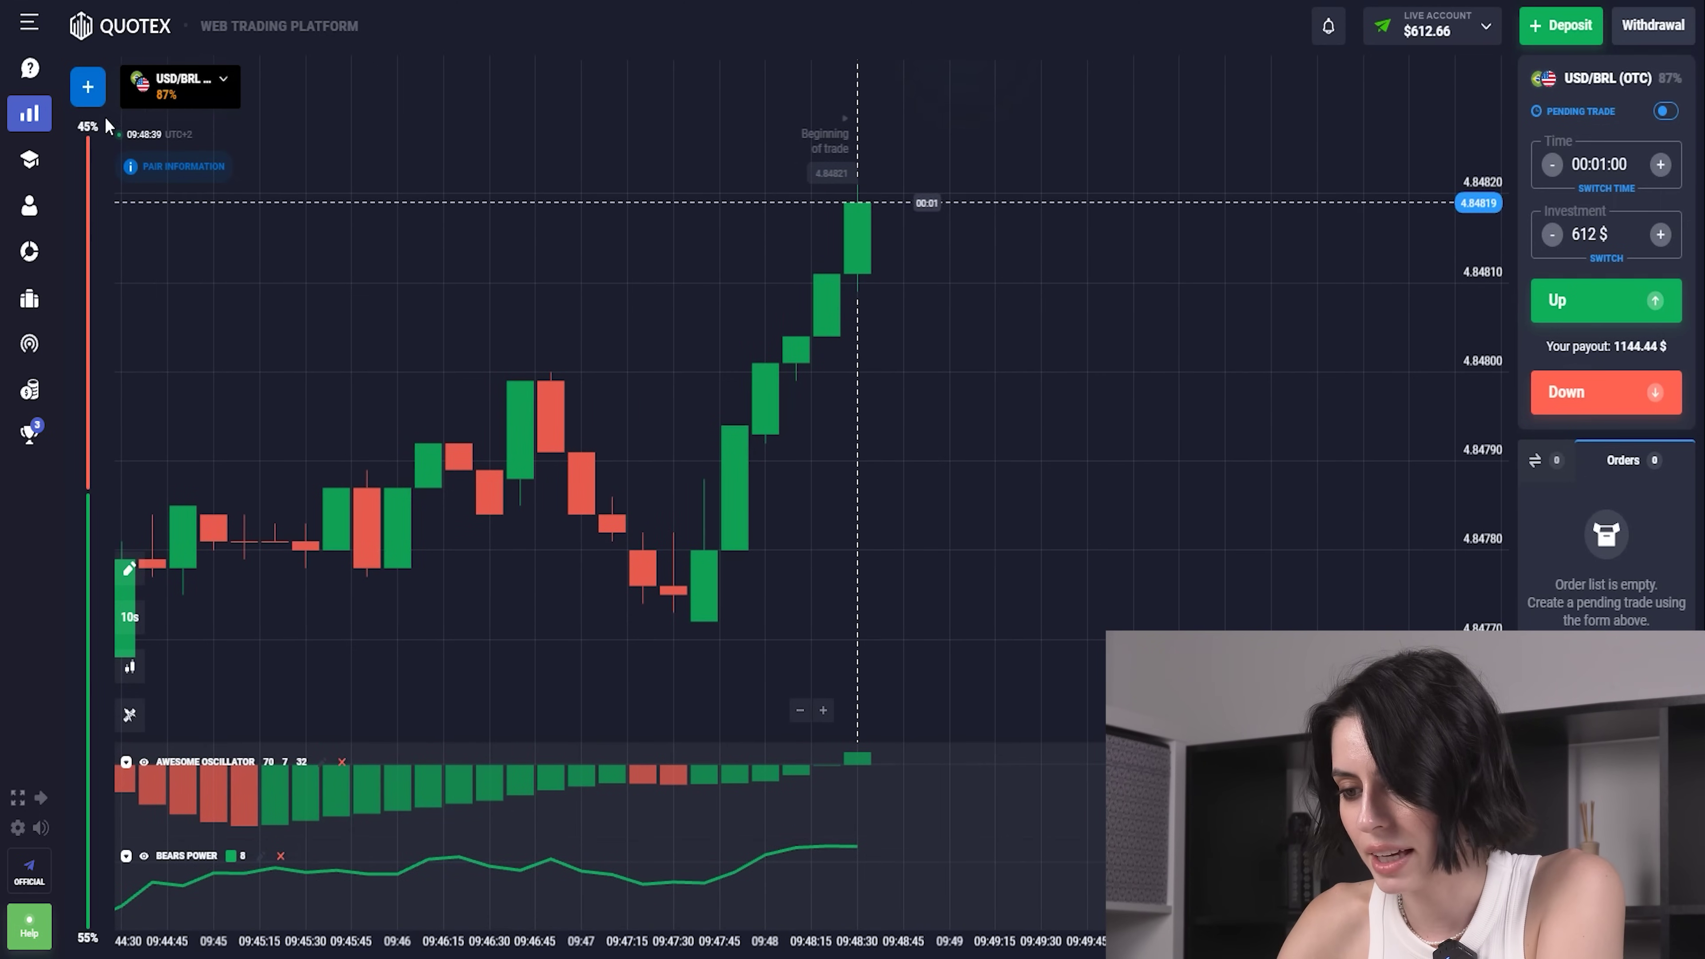
{"action": "left_click", "coordinate": [88, 88]}
{"action": "left_click", "coordinate": [221, 217]}
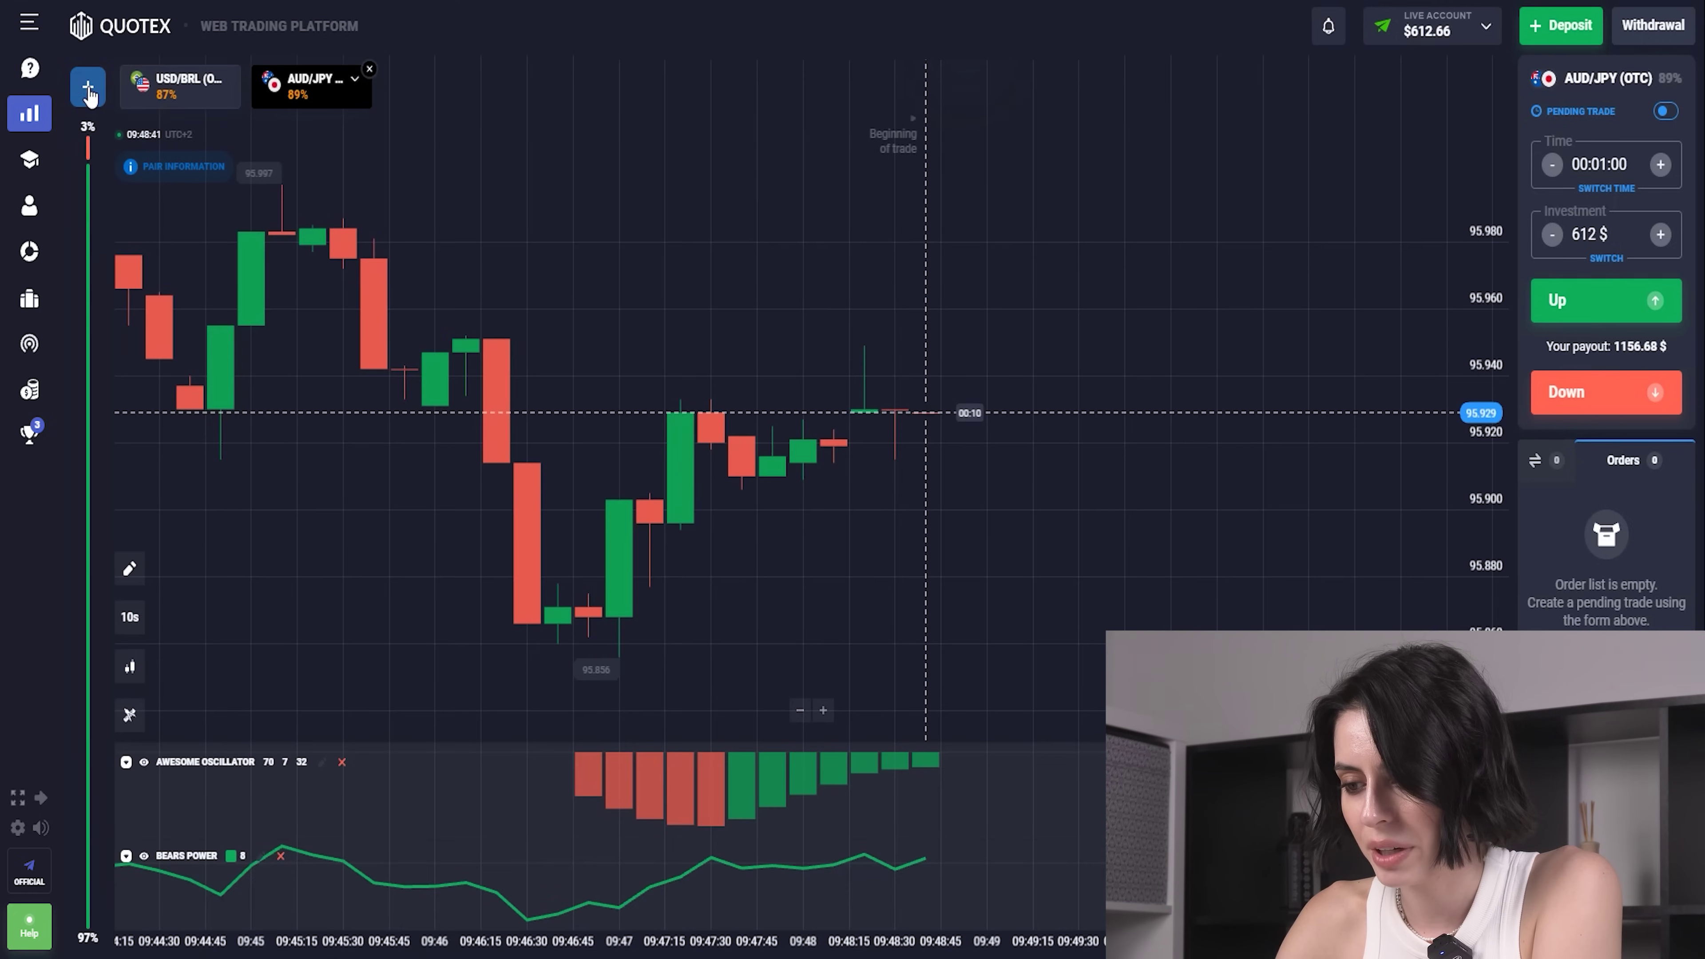
Step: Open AUD/CAD, AUD/CHF, AUD/USD and CHF/JPY (OTC) chart tabs
{"action": "left_click", "coordinate": [89, 96]}
{"action": "left_click", "coordinate": [127, 258]}
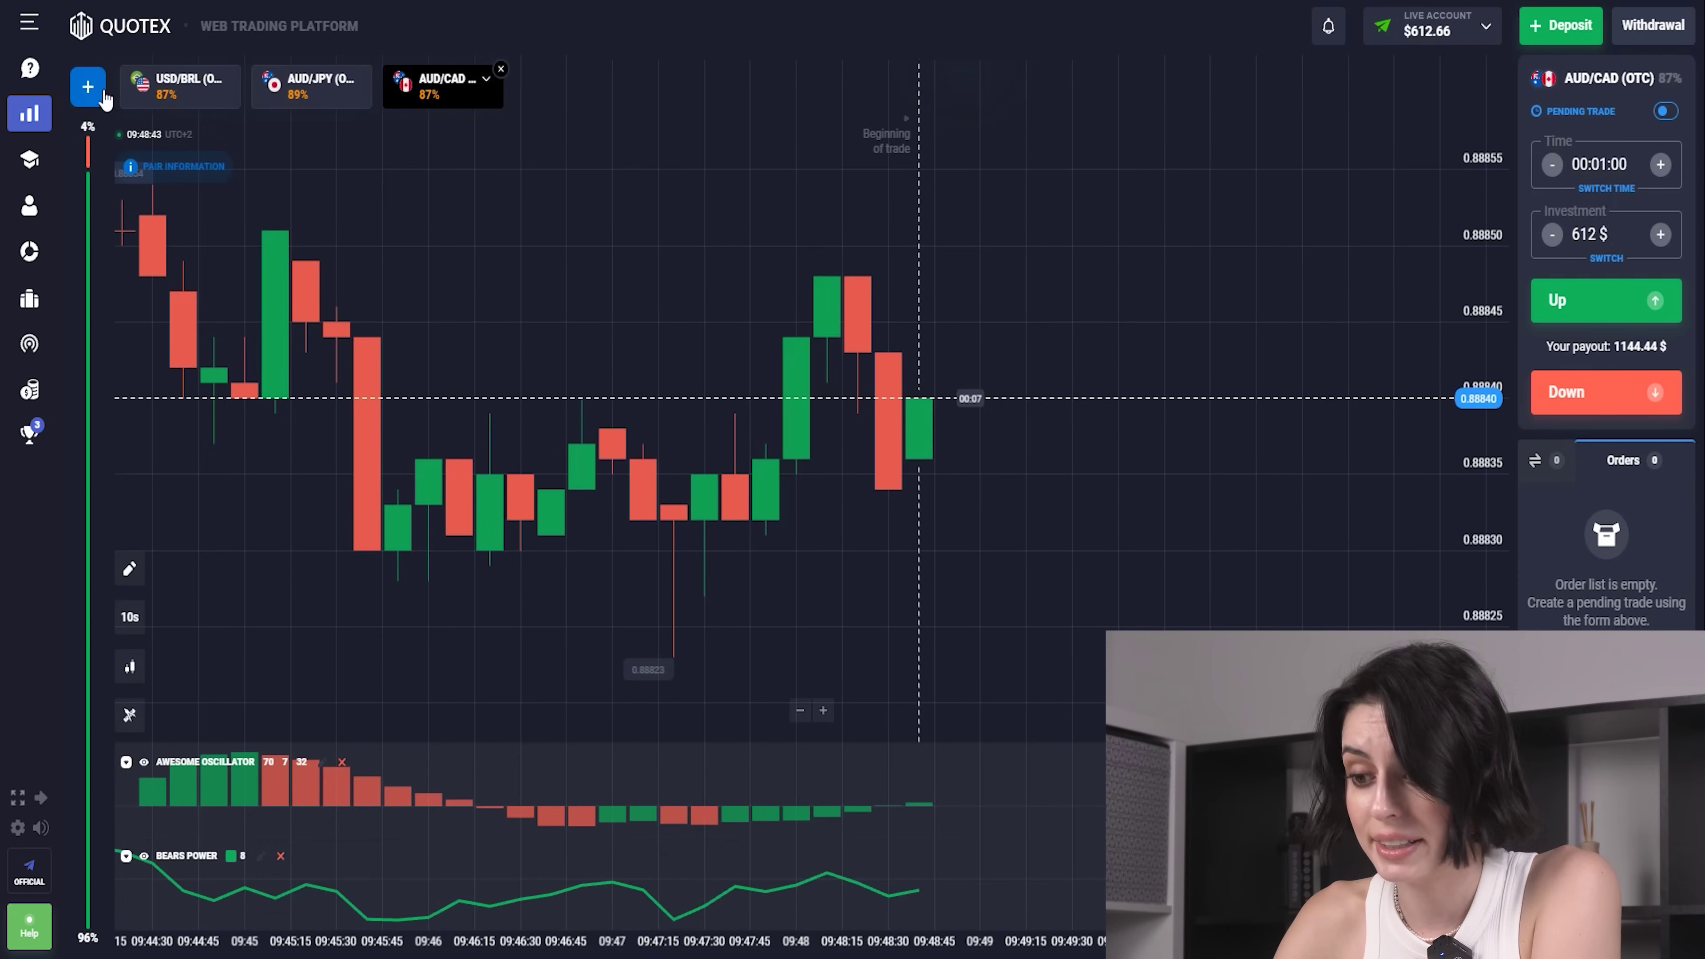
{"action": "left_click", "coordinate": [89, 94]}
{"action": "left_click", "coordinate": [132, 314]}
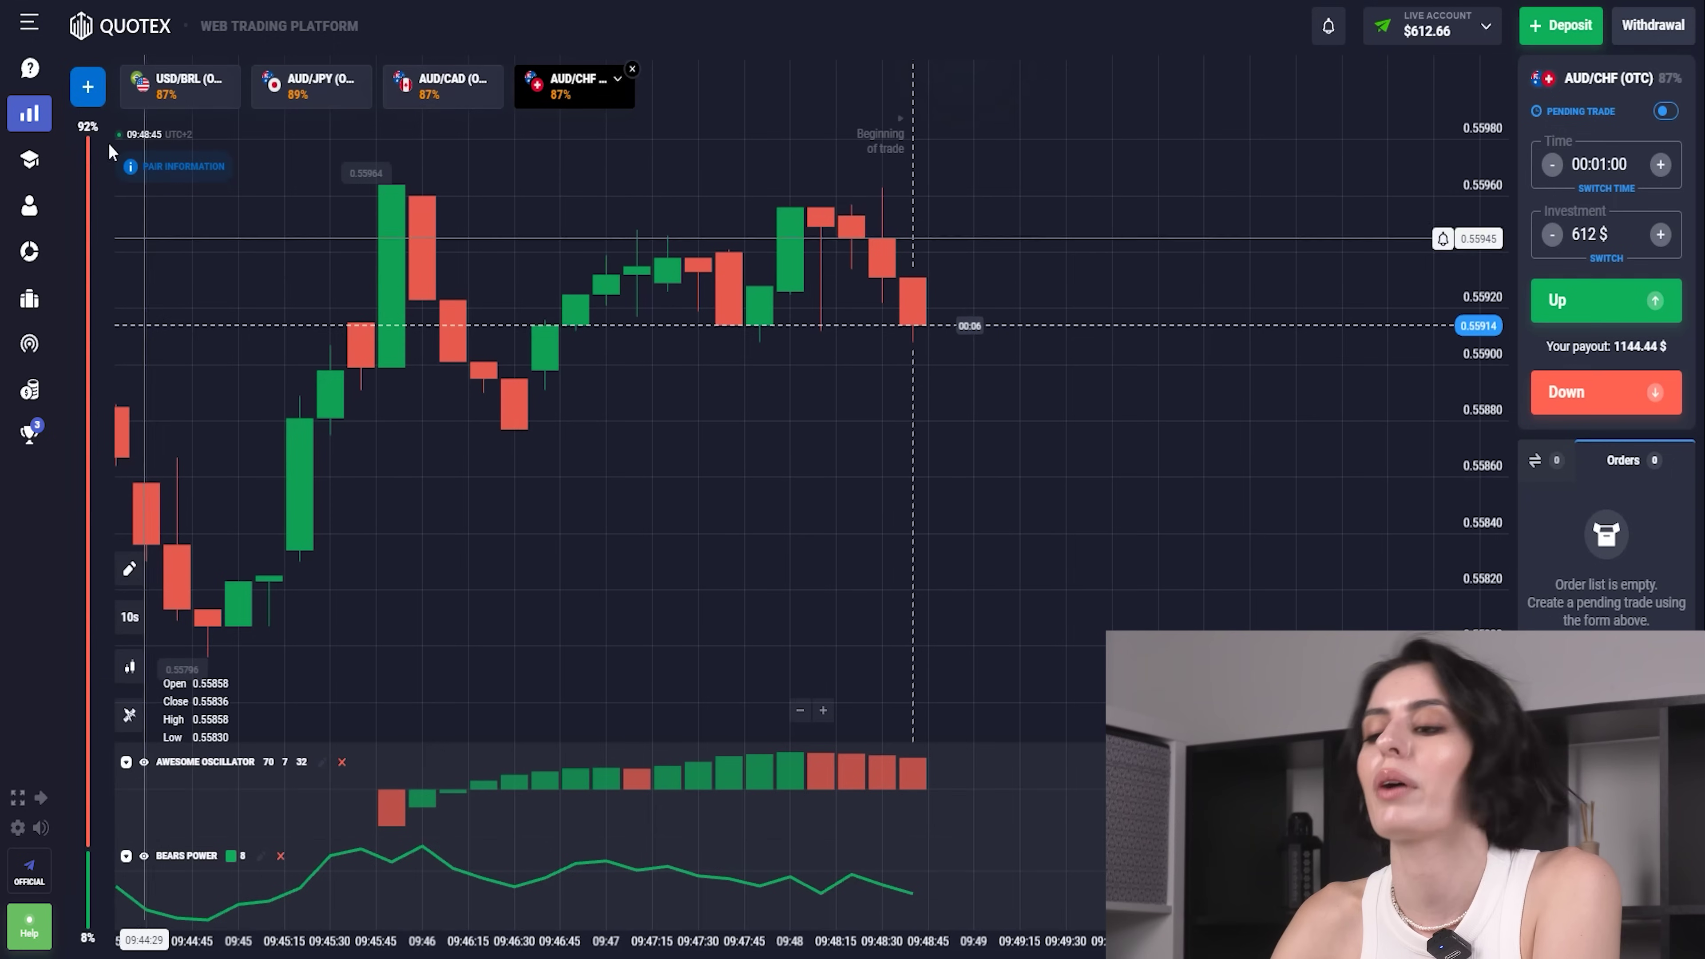
{"action": "left_click", "coordinate": [85, 88]}
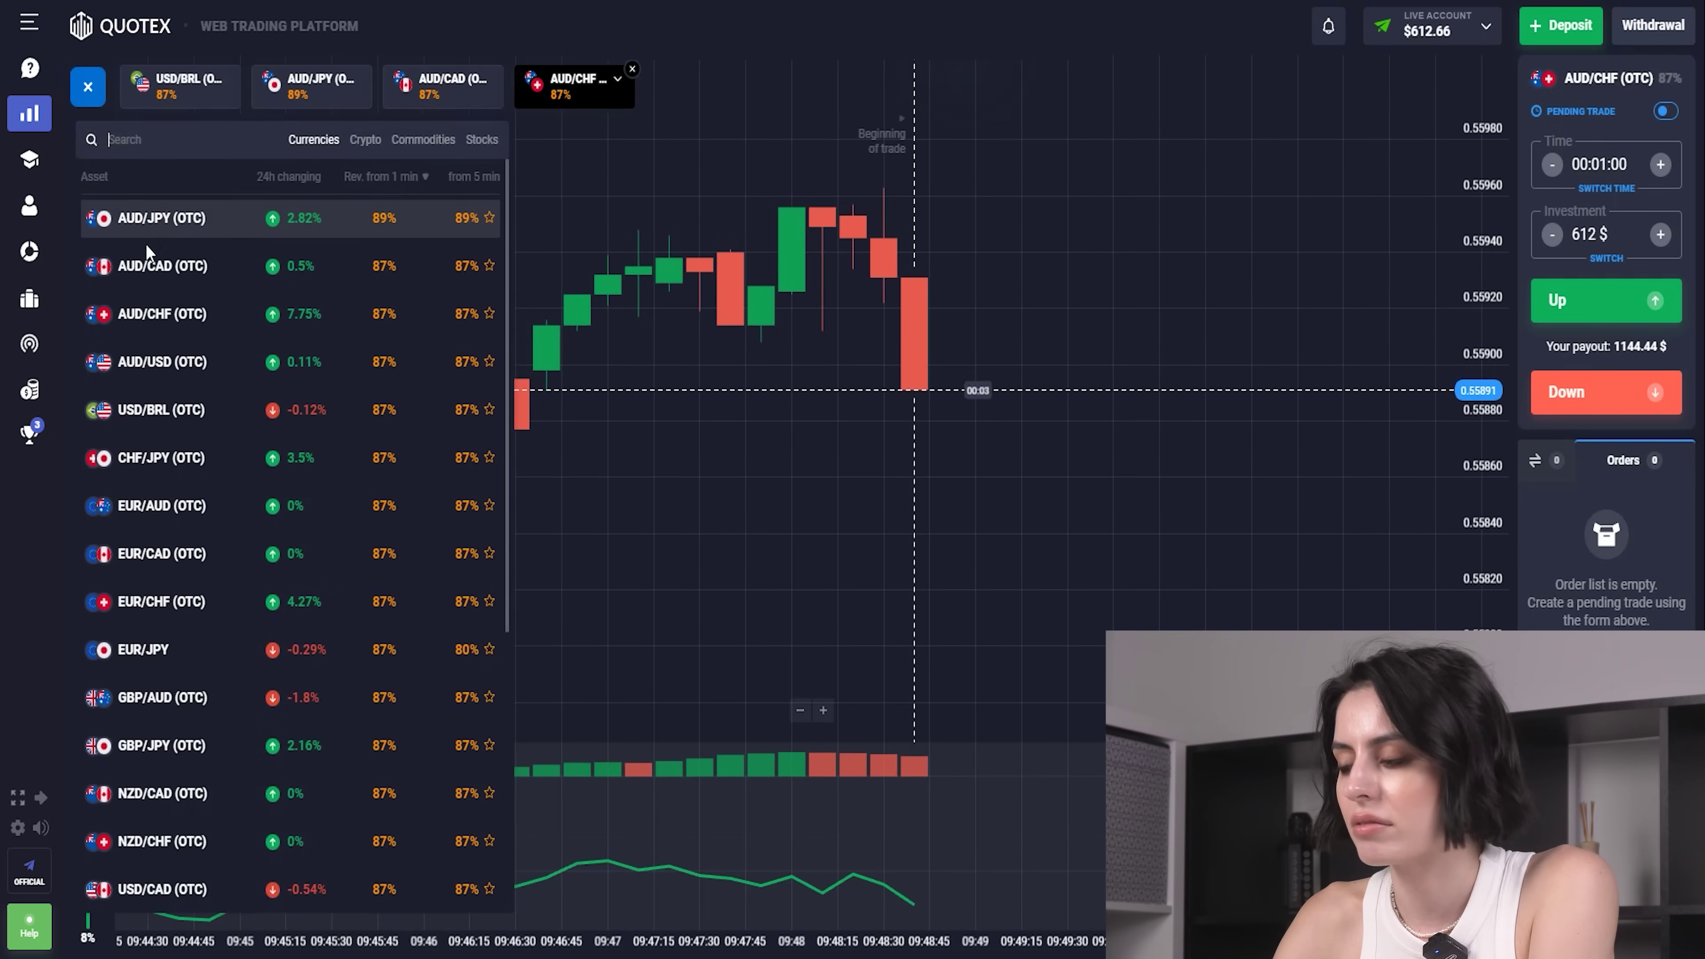
{"action": "left_click", "coordinate": [164, 362]}
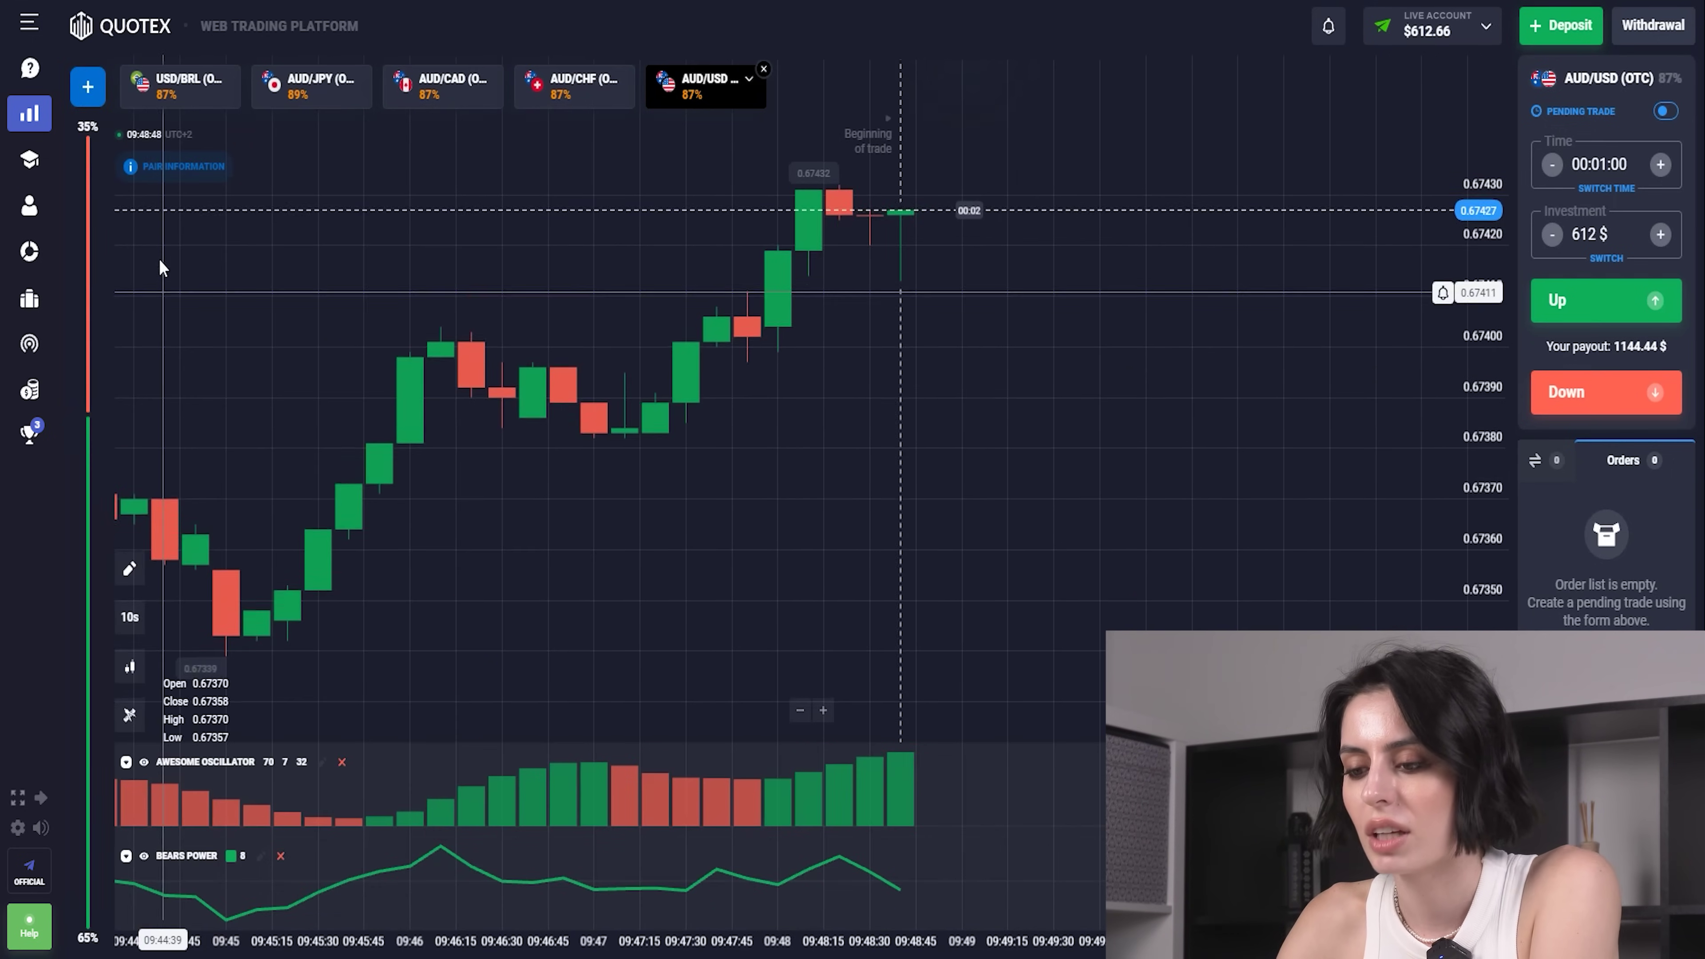
{"action": "left_click", "coordinate": [88, 86]}
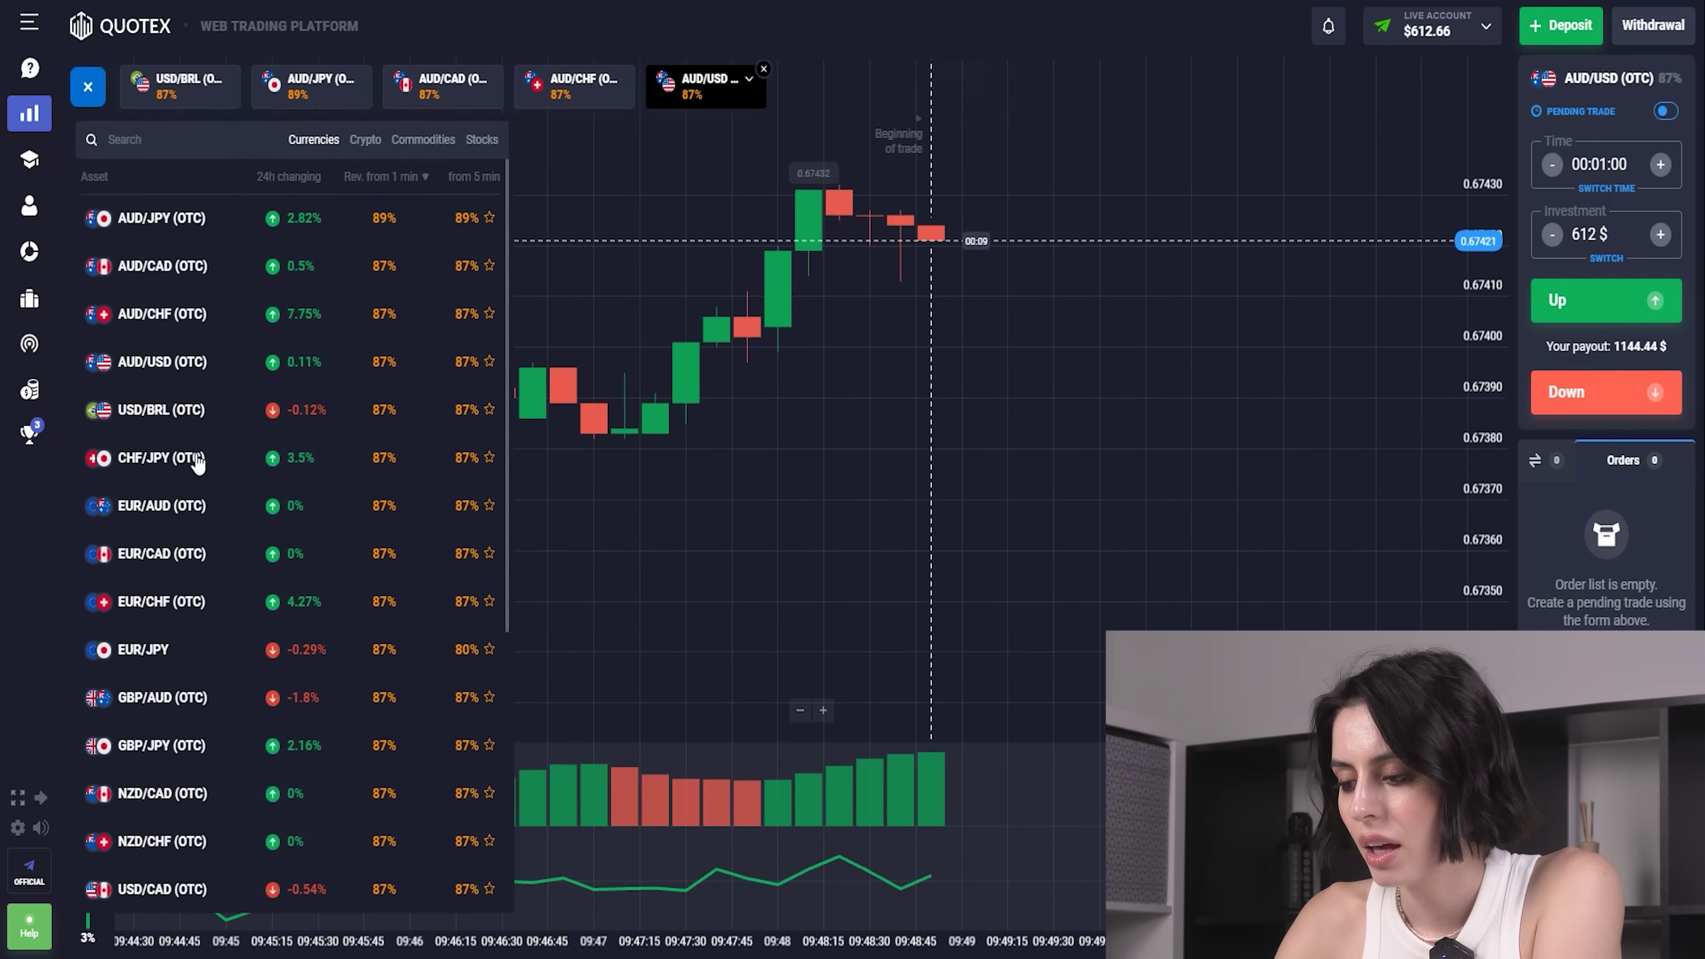
{"action": "left_click", "coordinate": [200, 463]}
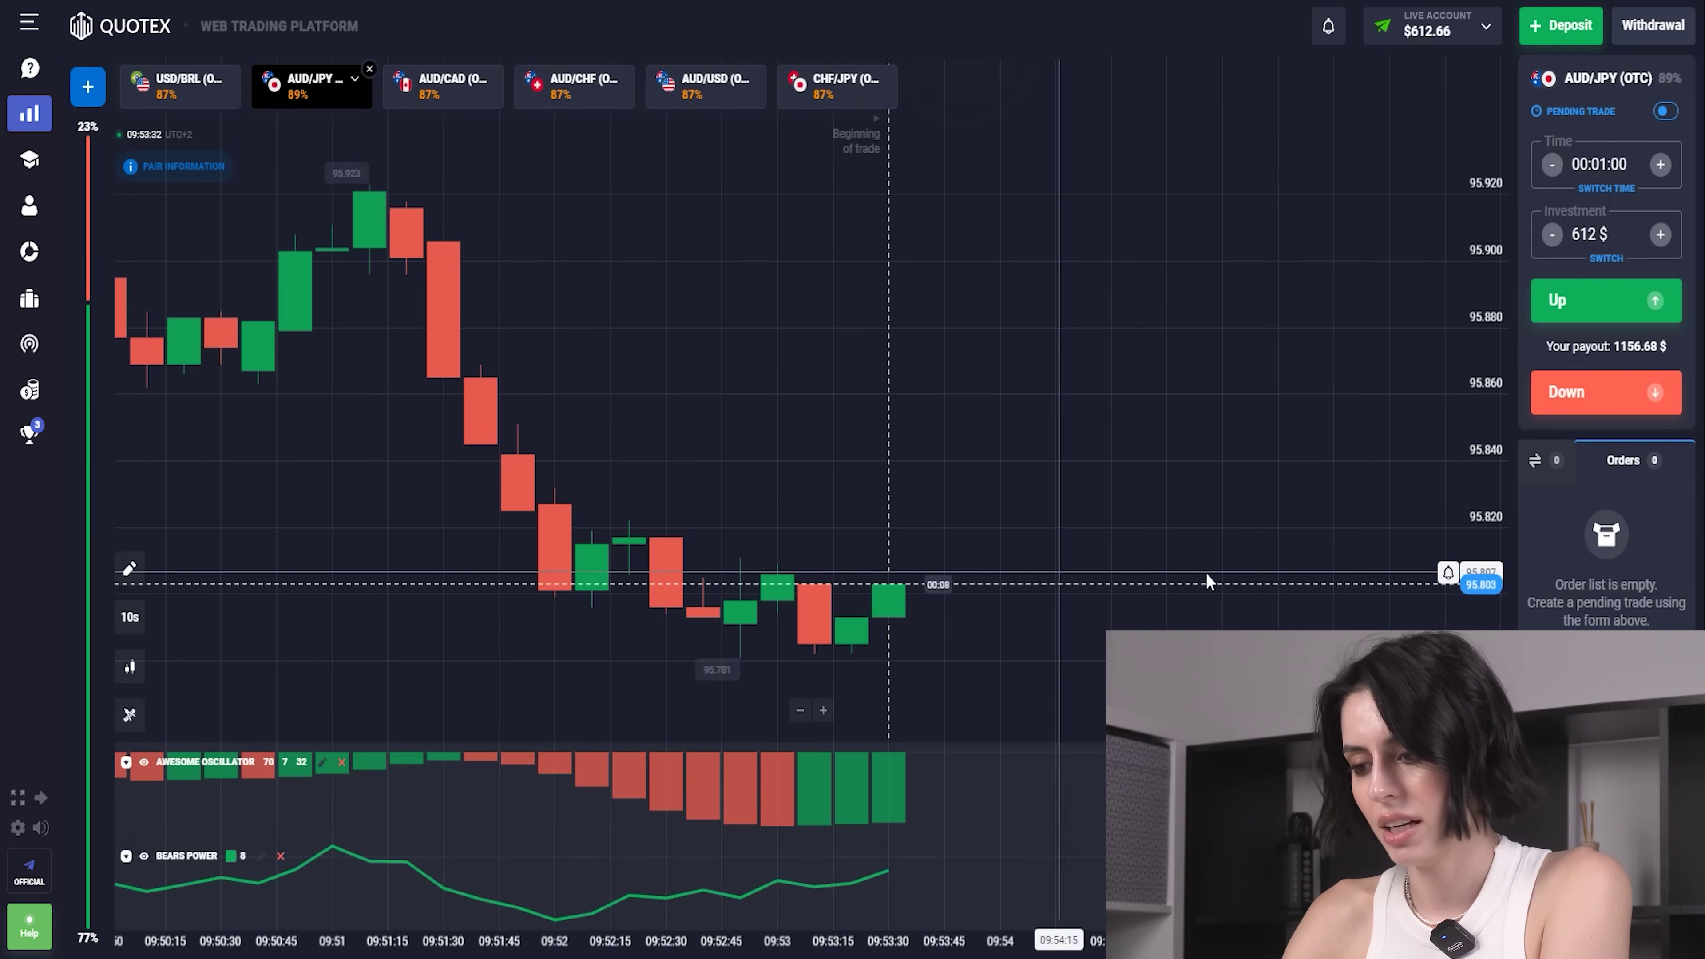
Step: Place a 612 $ one-minute trade on AUD/JPY
{"action": "left_click", "coordinate": [1584, 303]}
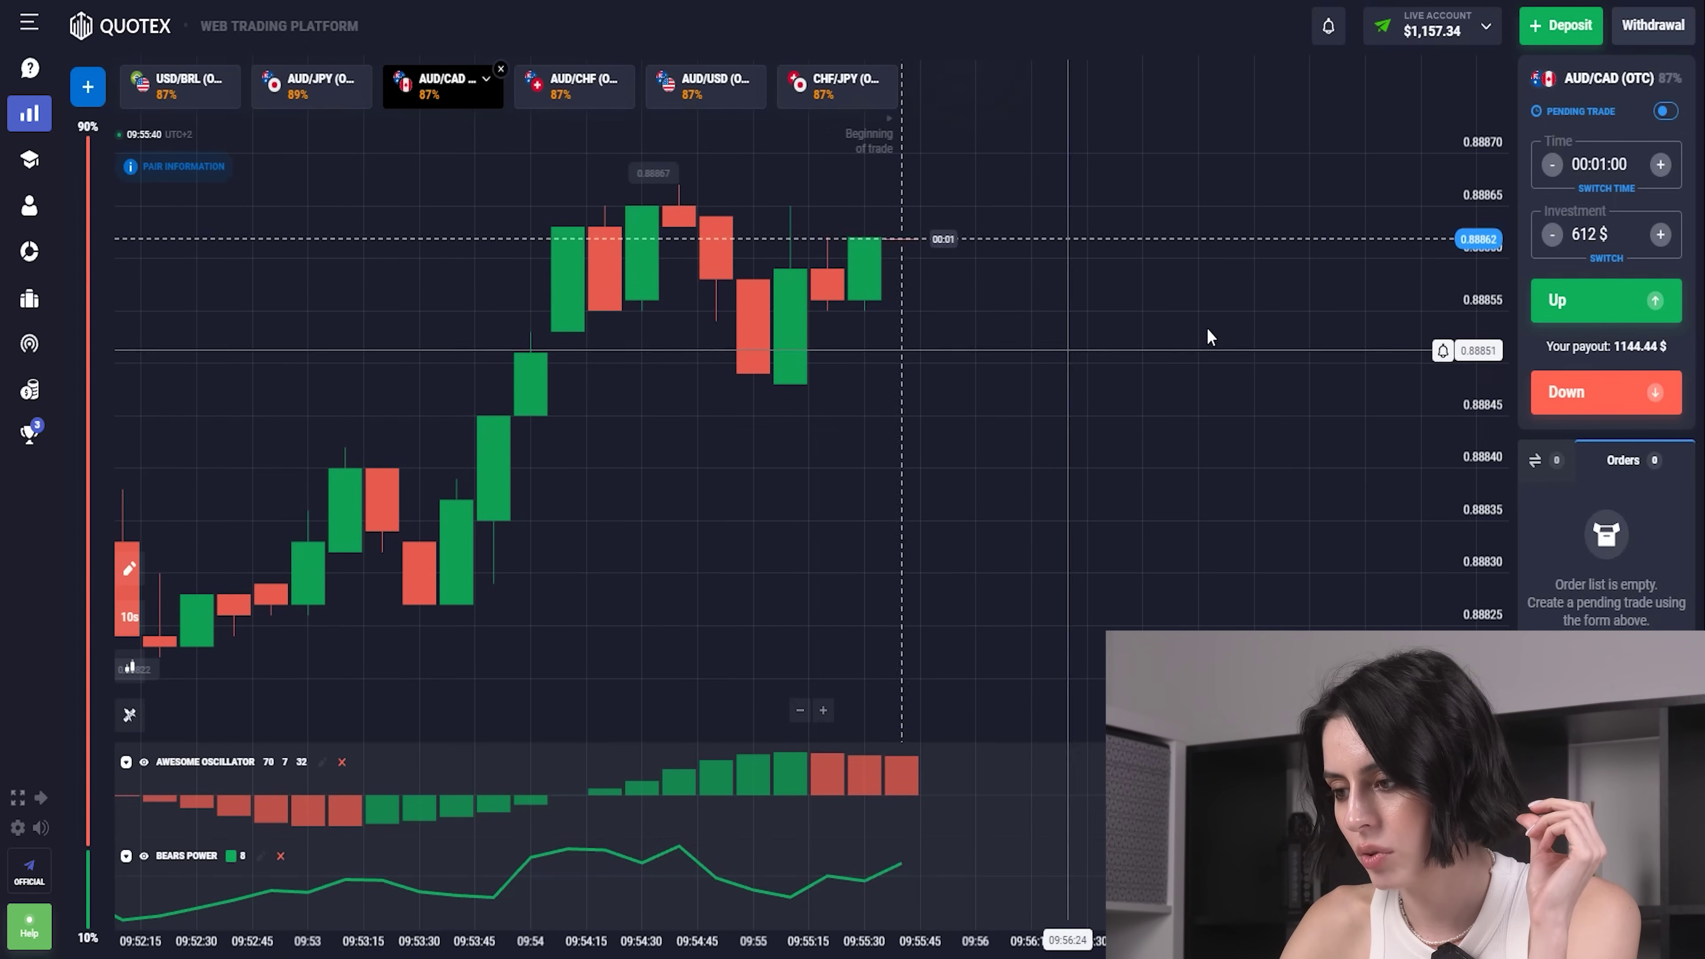
Step: Set the investment to 1,000 $ and place a Down trade on AUD/CAD
{"action": "double_click", "coordinate": [1582, 233]}
{"action": "type", "text": "1,000$"}
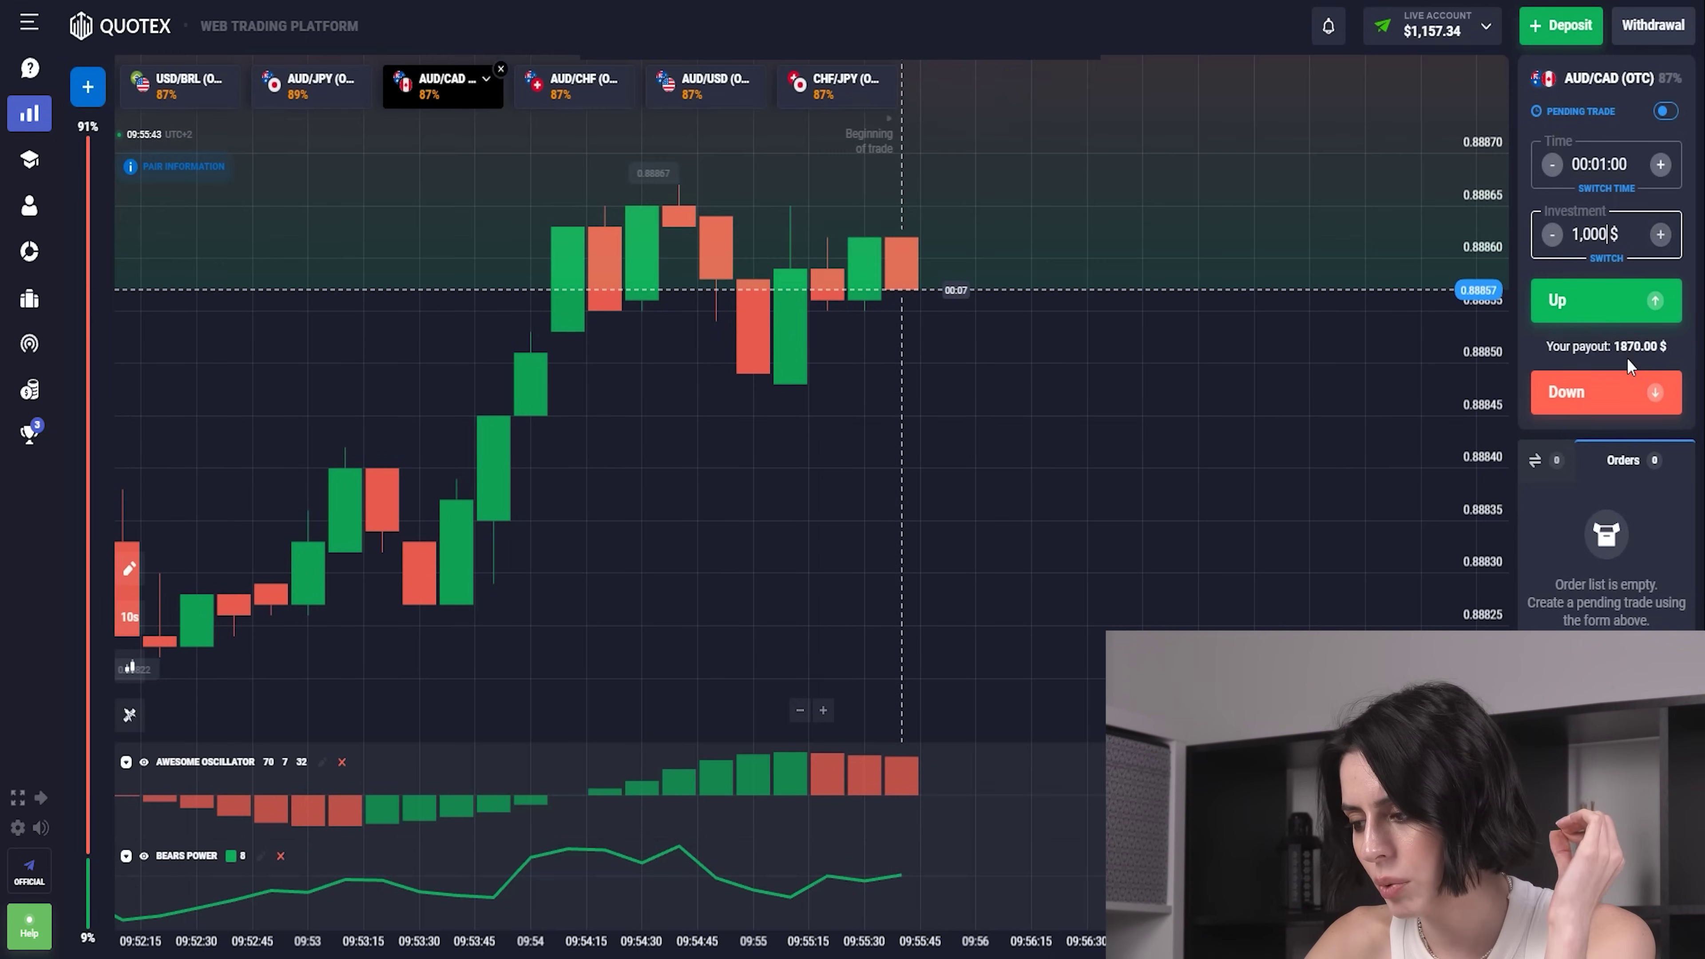
{"action": "left_click", "coordinate": [1607, 392]}
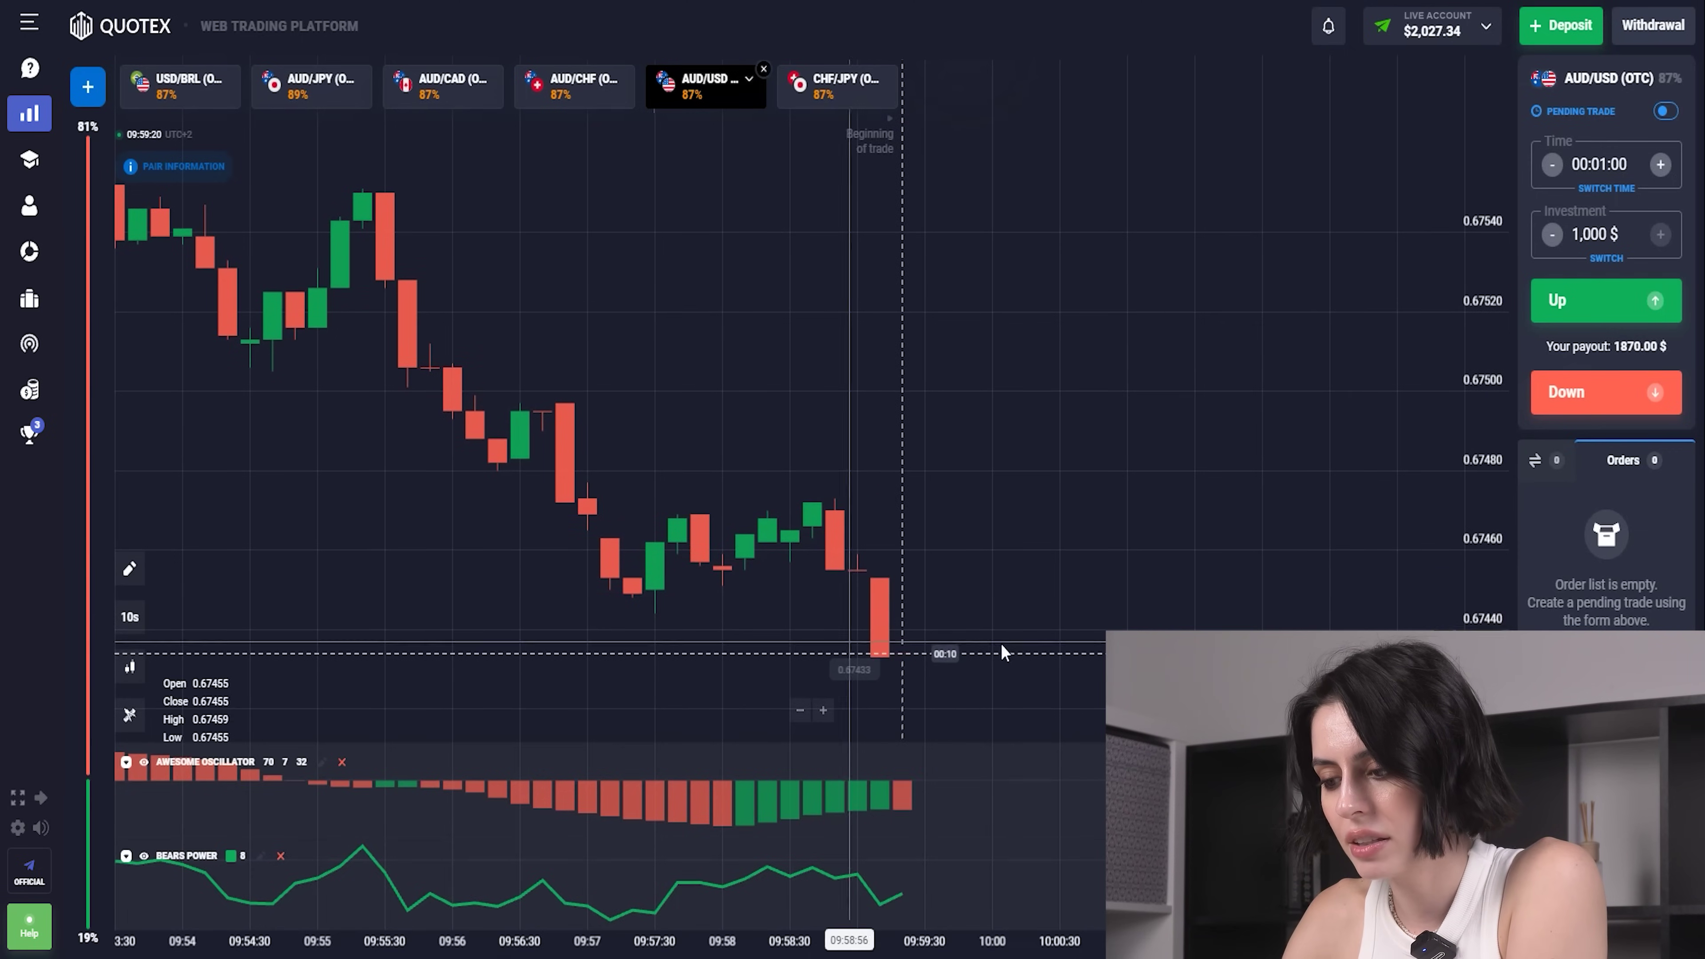
Step: Open 1,000 $ Up trades on AUD/USD with the Shift+W shortcut
{"action": "key", "text": "shift+w"}
{"action": "key", "text": "shift+w"}
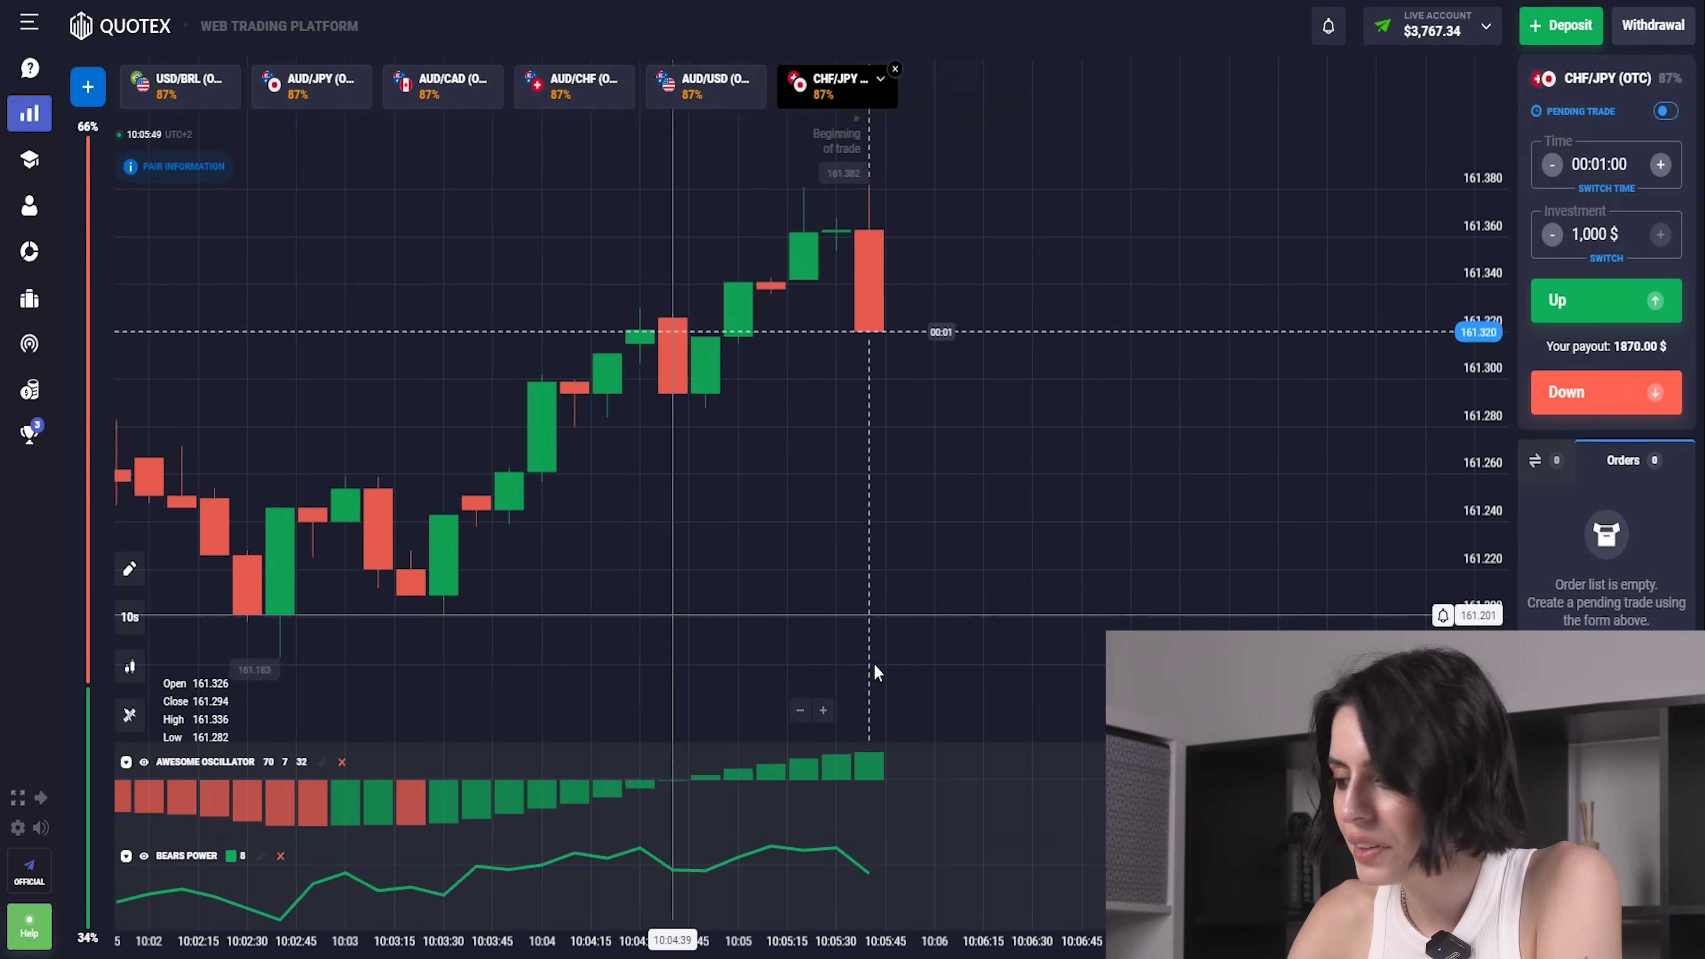
Step: Place three 1,000 $ Down trades on CHF/JPY
{"action": "double_click", "coordinate": [1586, 402]}
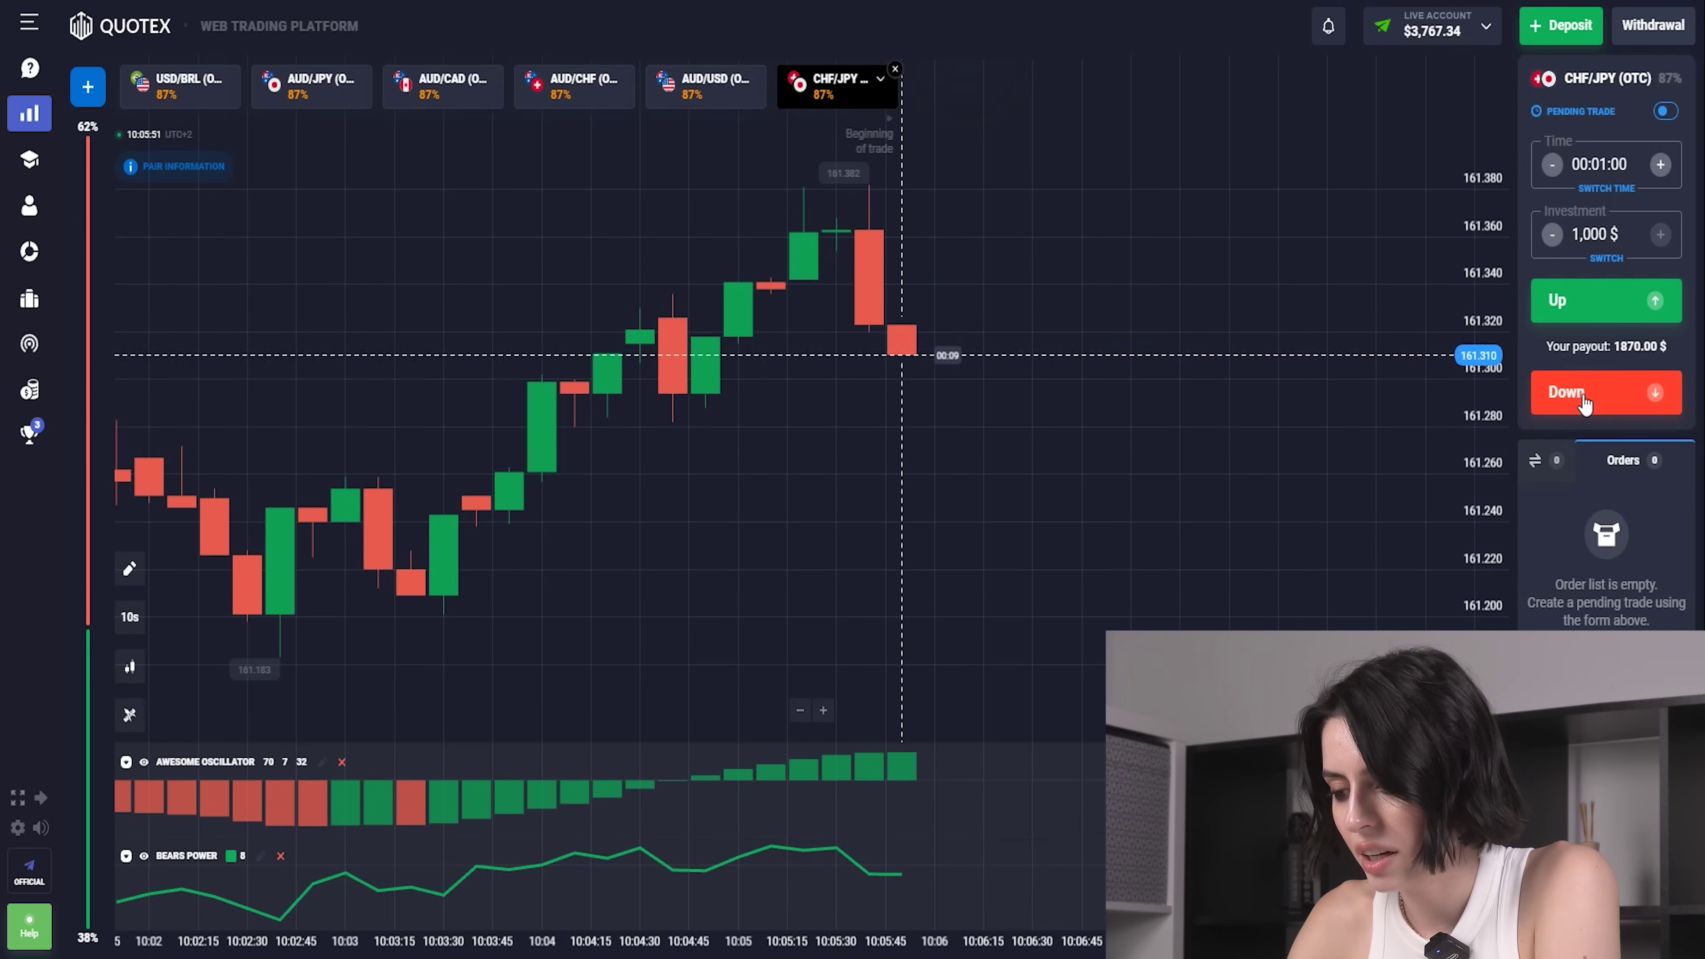
{"action": "left_click", "coordinate": [1586, 402]}
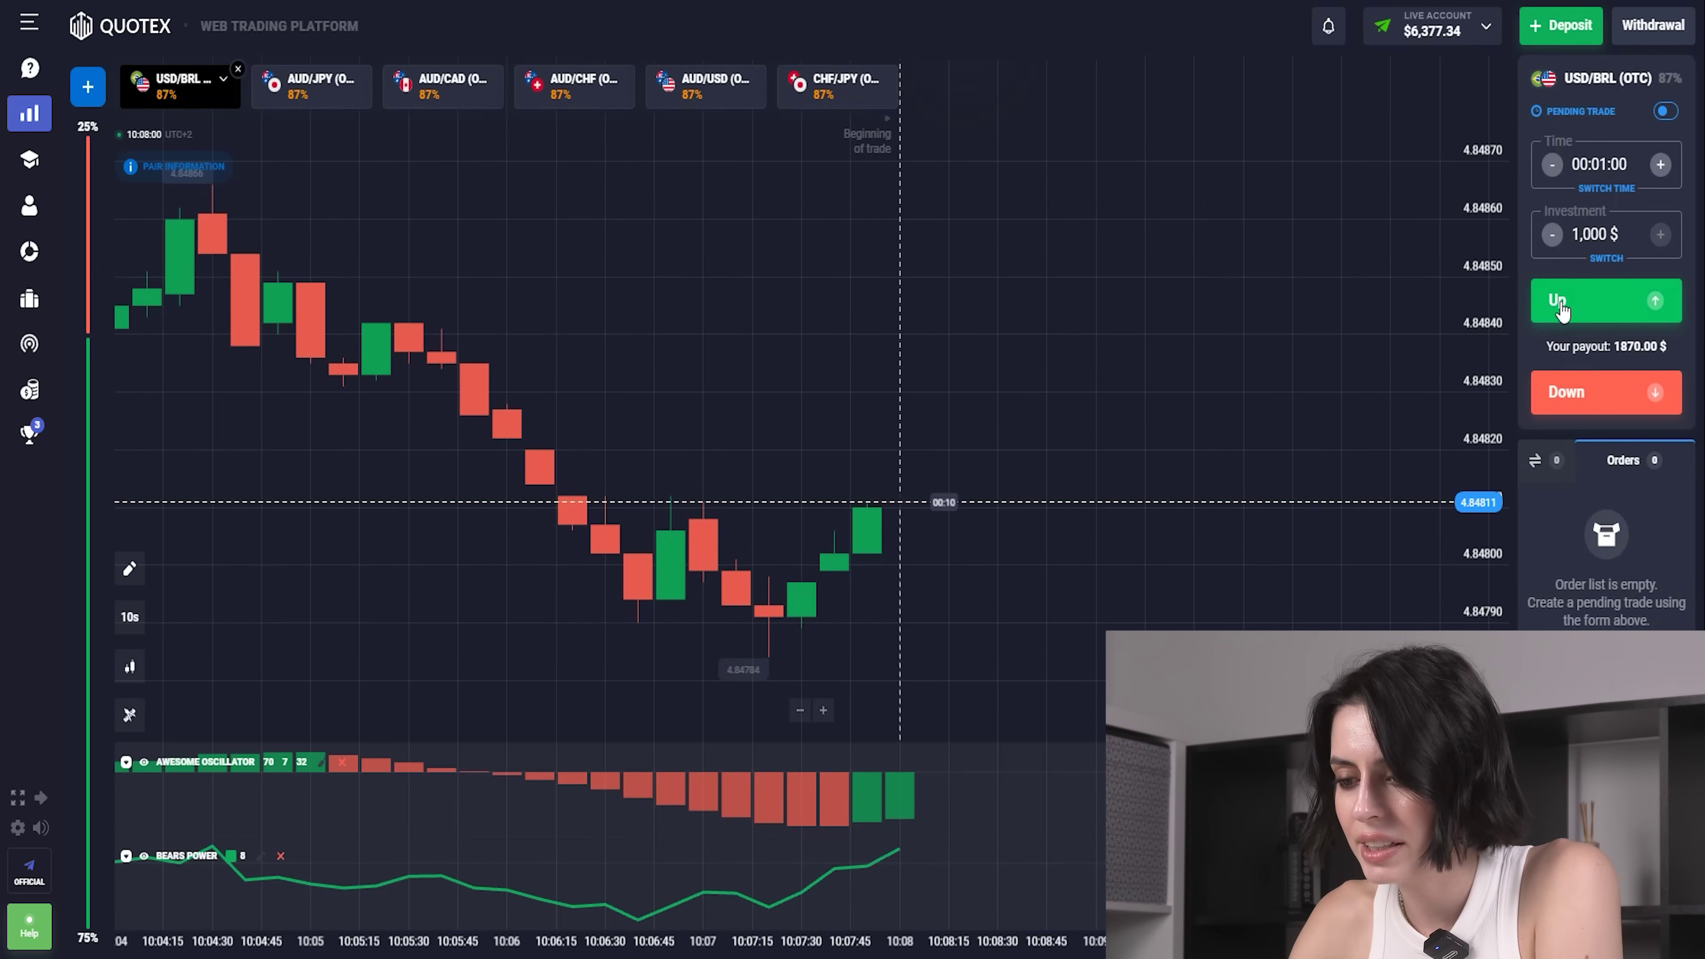
Step: Place three consecutive 1,000 $ Up trades on USD/BRL (OTC)
{"action": "left_click", "coordinate": [1561, 311]}
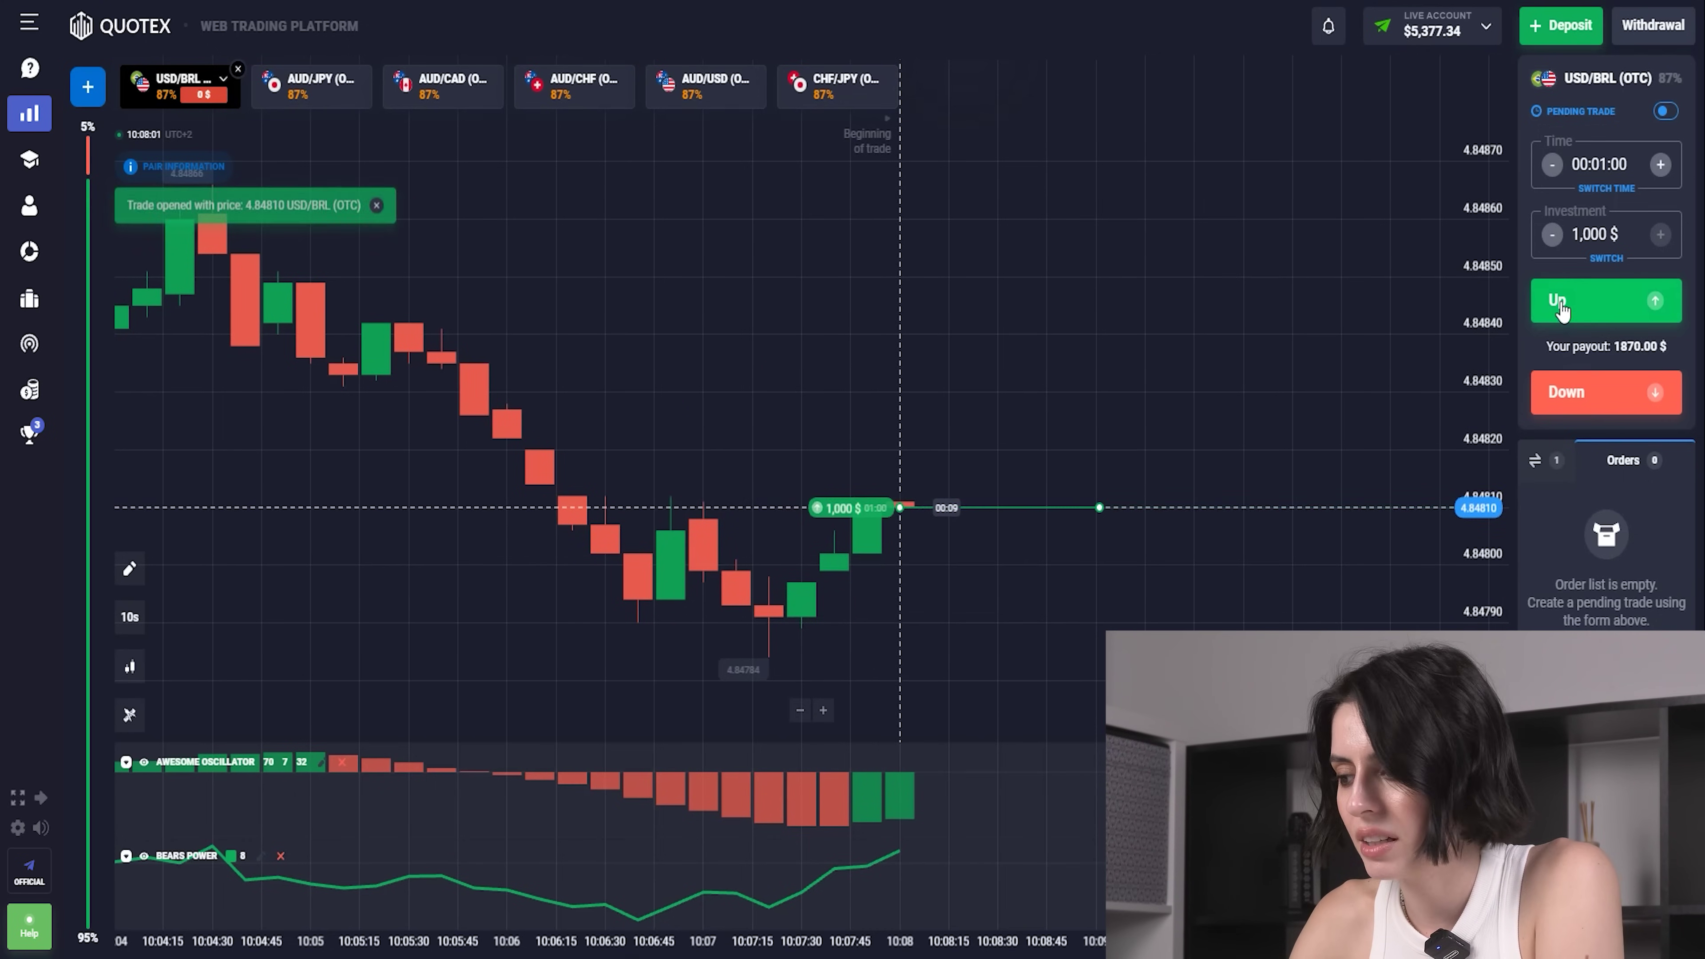
{"action": "left_click", "coordinate": [1560, 310]}
{"action": "left_click", "coordinate": [1560, 310]}
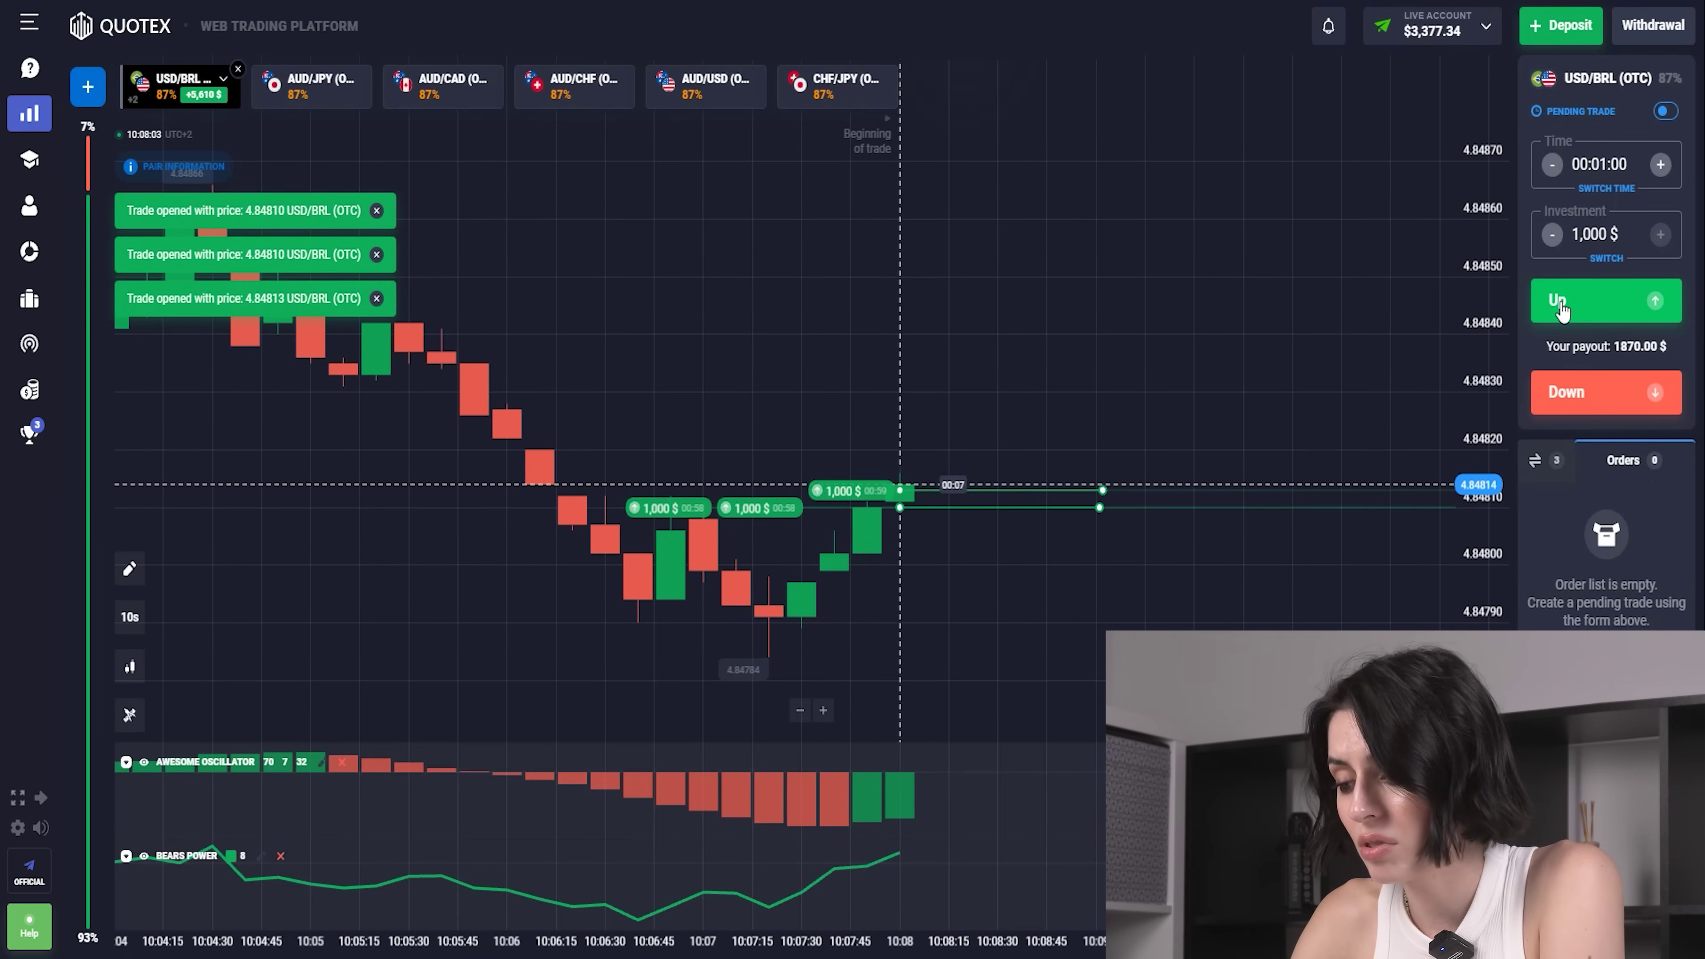